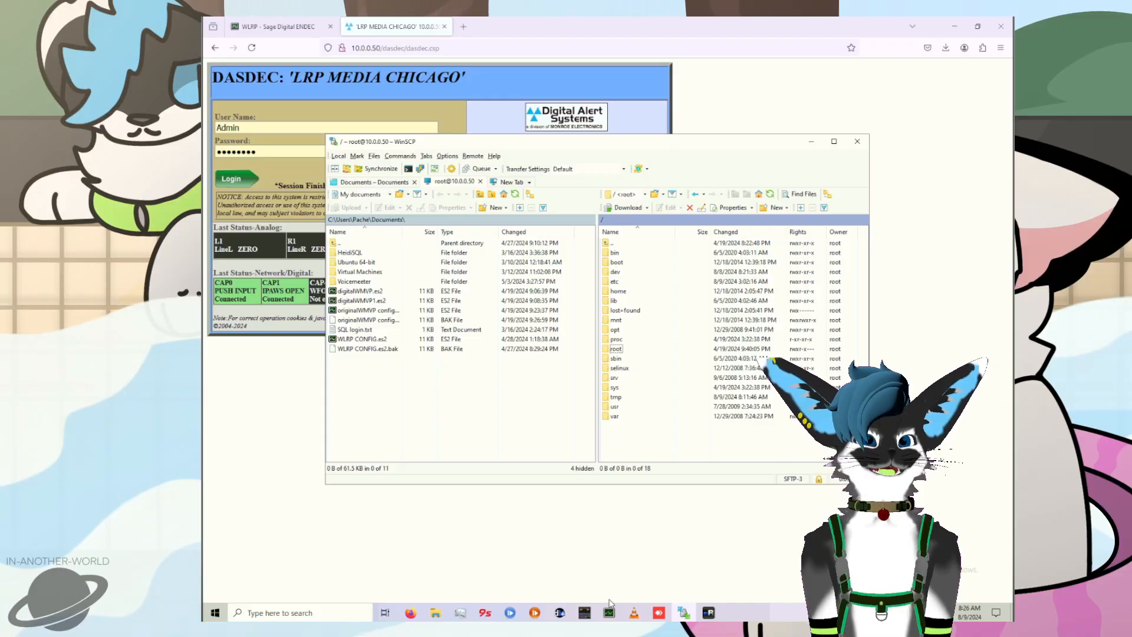
Step: Log in to the DASDEC web interface with the prefilled credentials
click(263, 375)
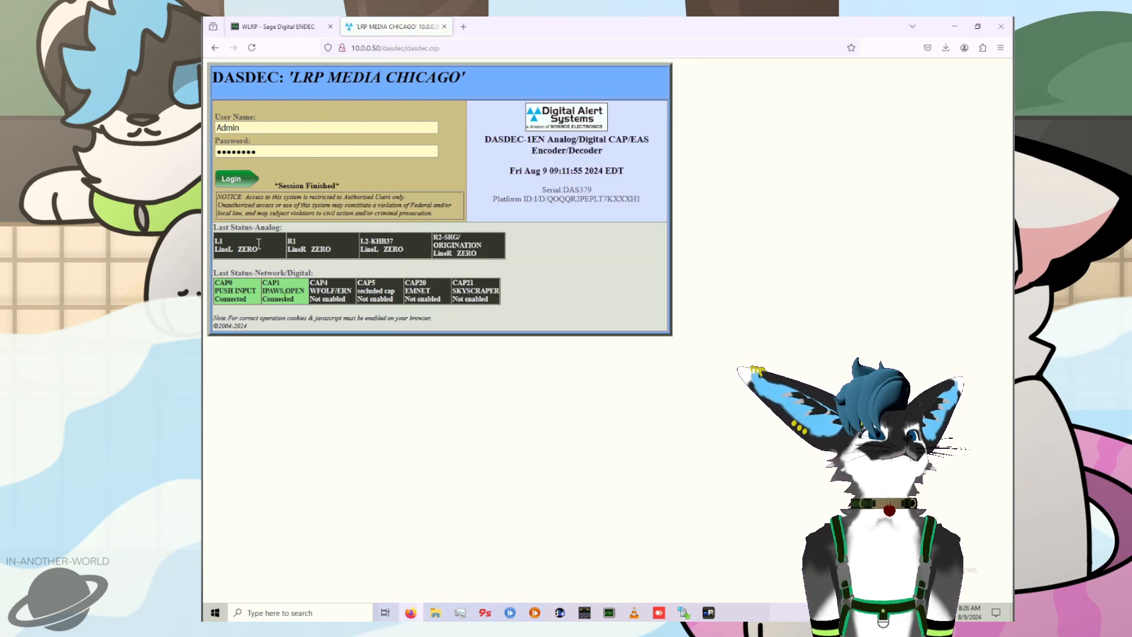
click(242, 185)
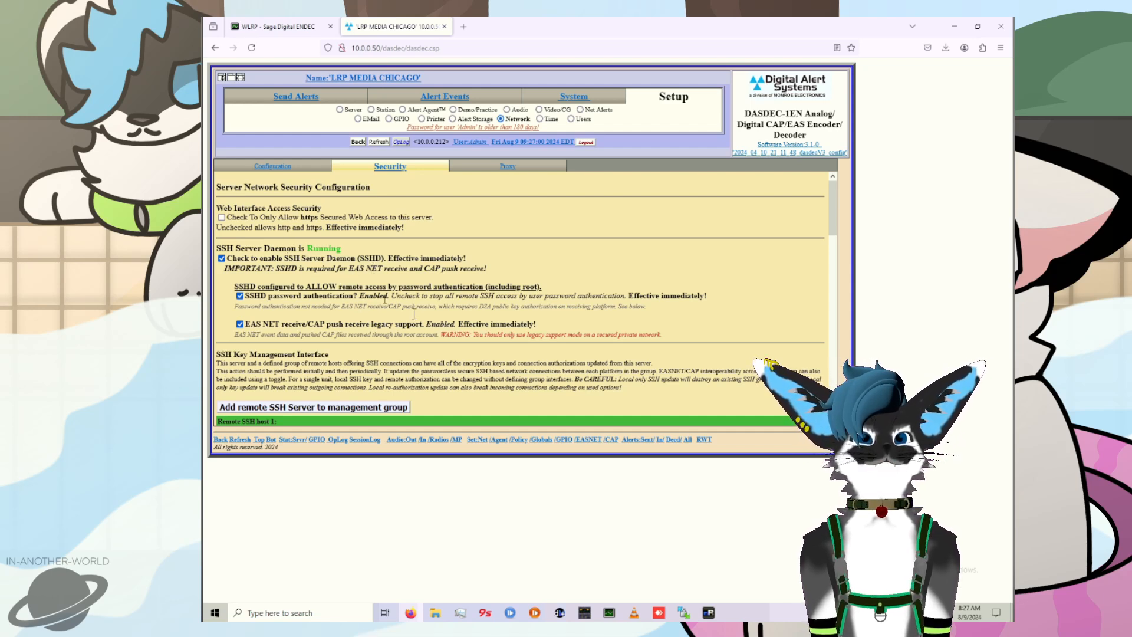
Step: Switch to mRemoteNG, connect to the DASDEC SSH session and run "service dasdec_server stop"
click(708, 612)
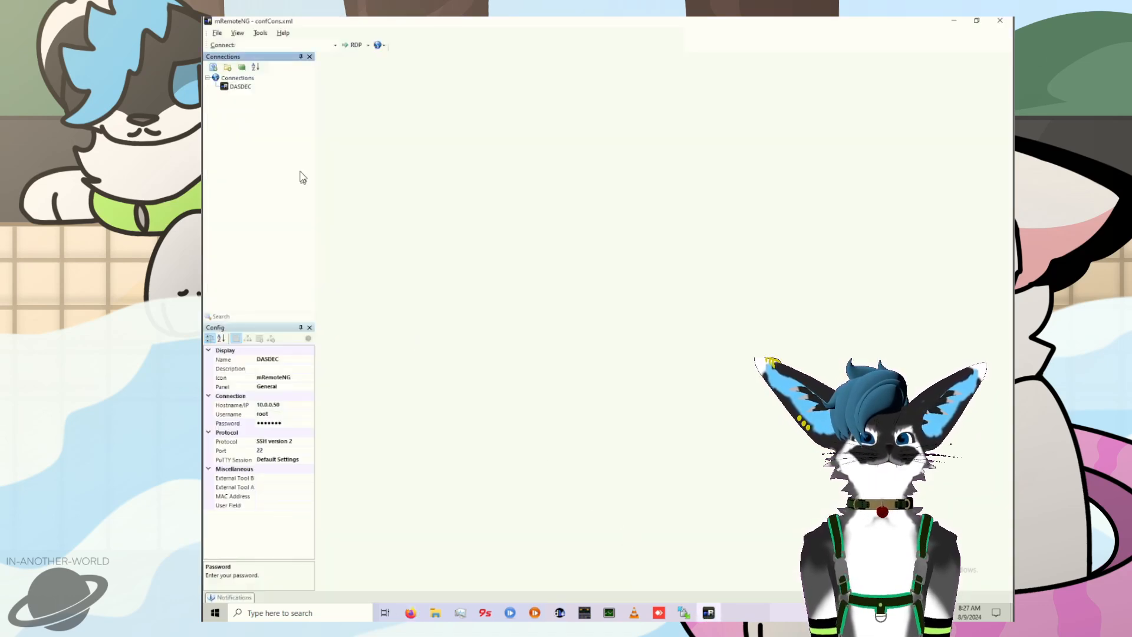
double_click(240, 87)
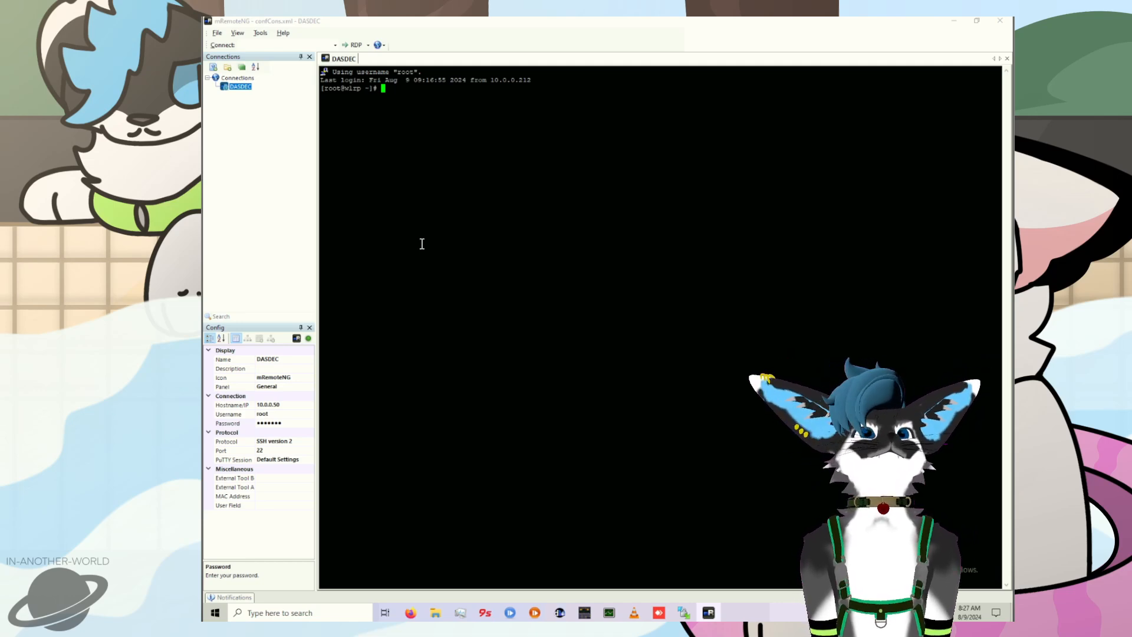
text(s)
key(BackSpace)
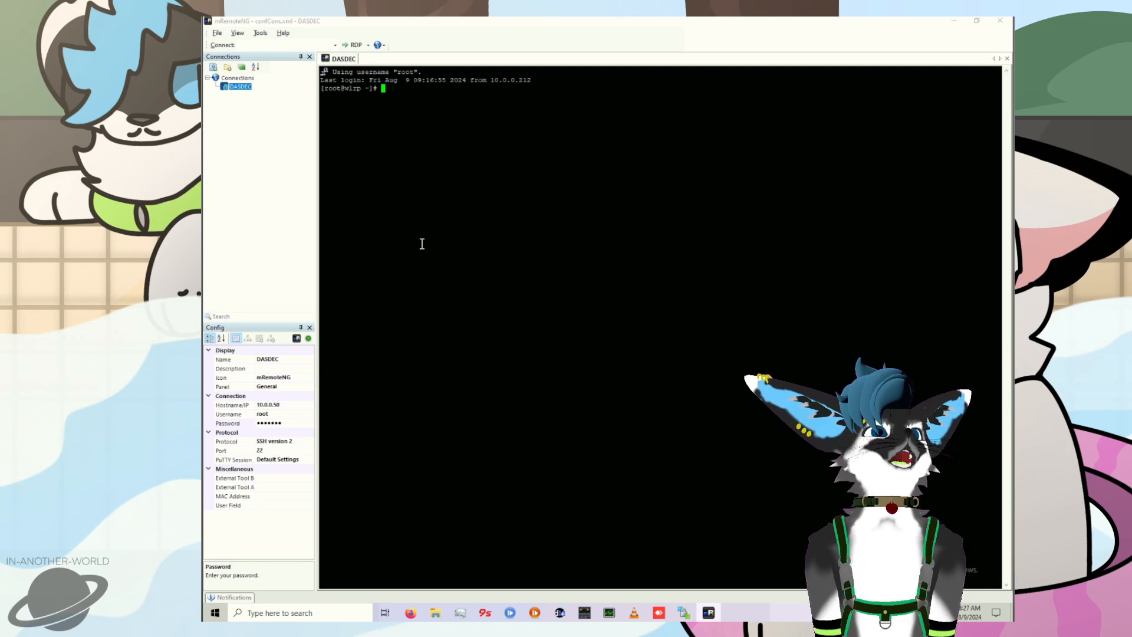
text(servic)
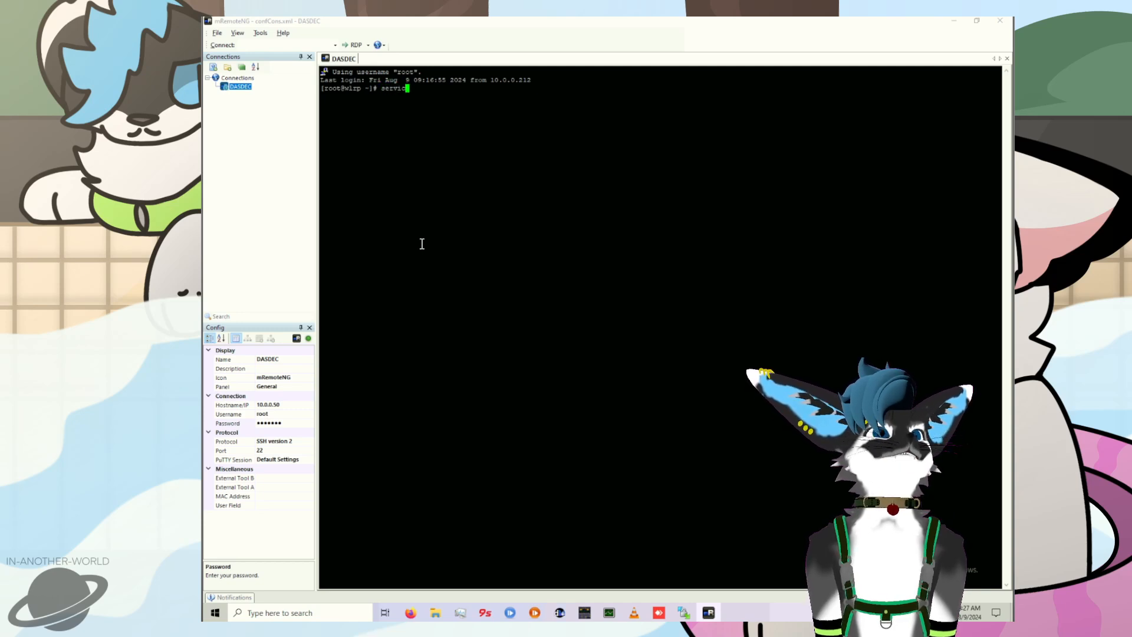
text(e dasdec_server )
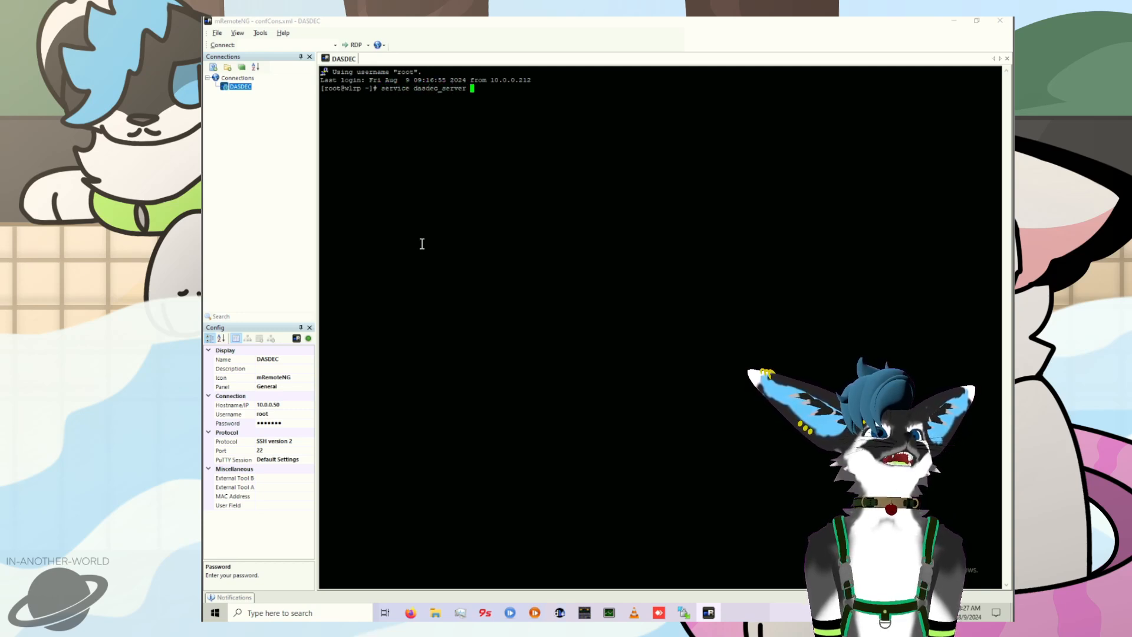
text(stop)
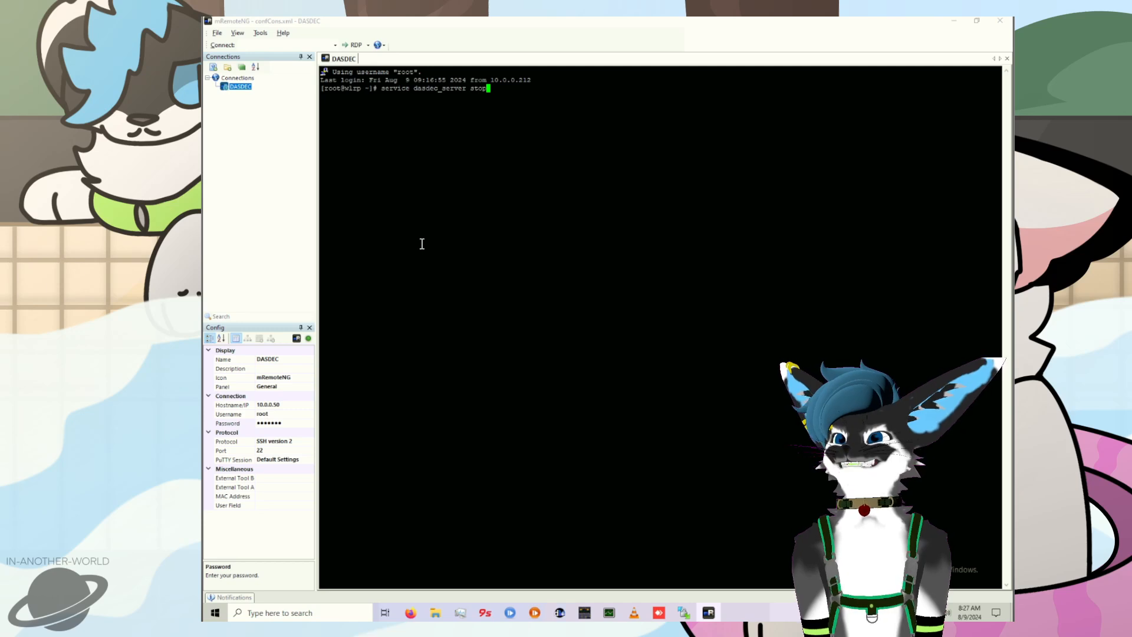
key(Return)
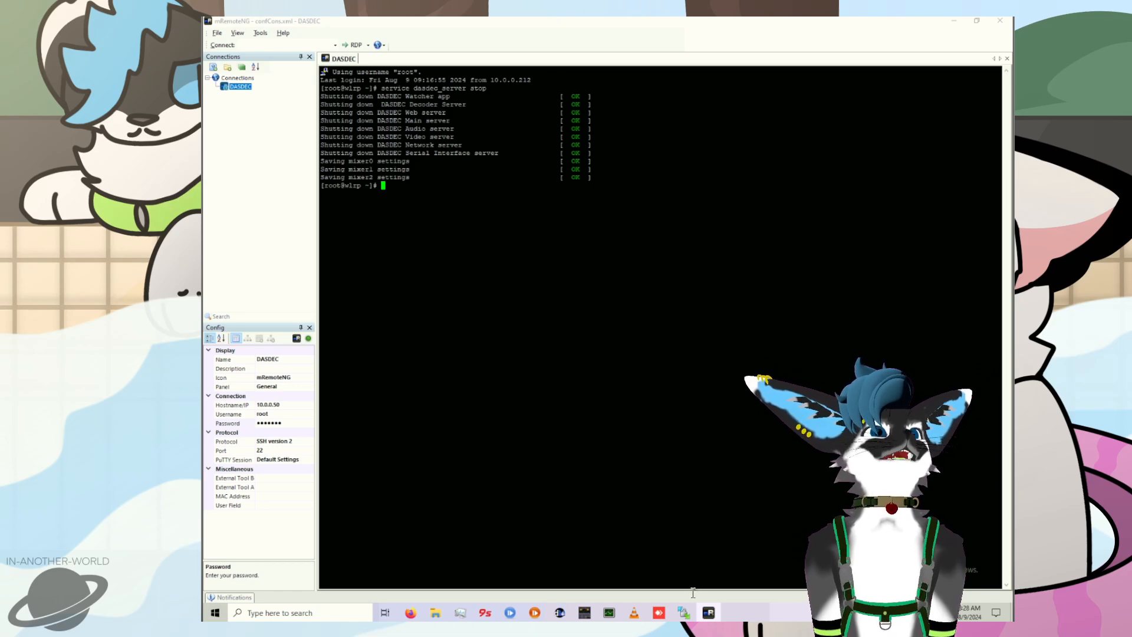
Step: Switch to WinSCP and open the remote folder /opt/dasdec/dasdec/initial/langs/
click(686, 616)
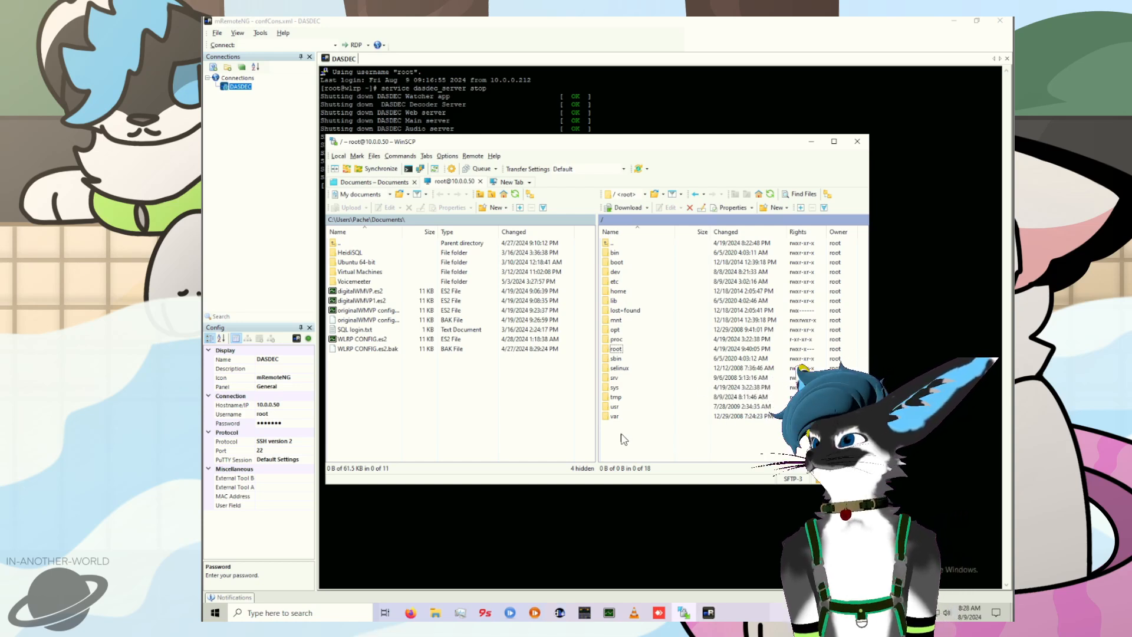
click(619, 330)
double_click(621, 333)
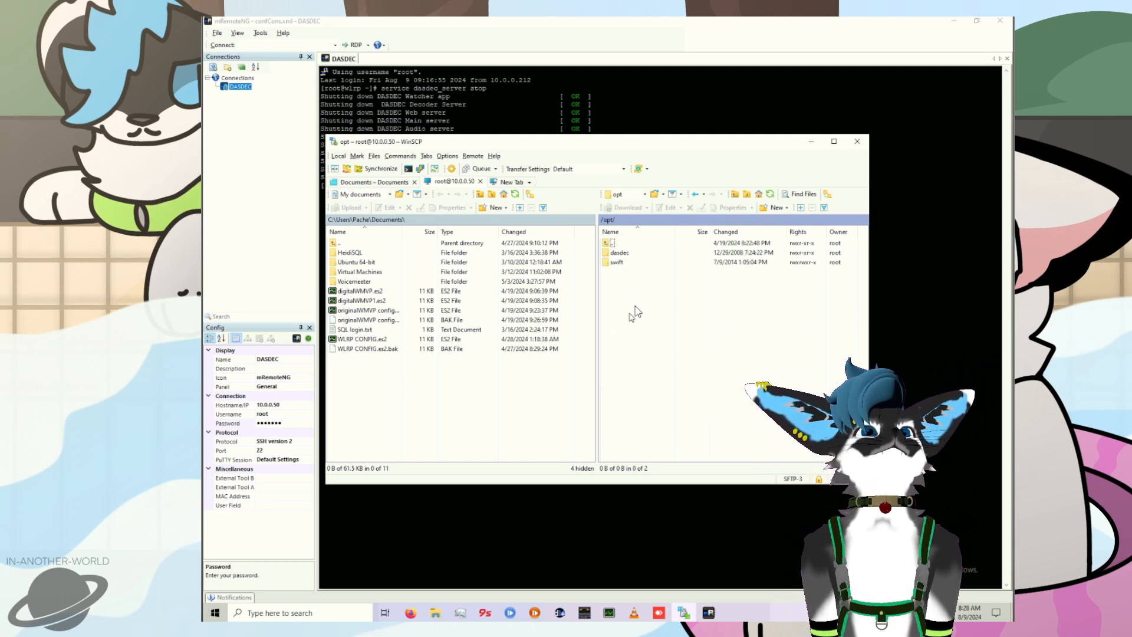
double_click(621, 257)
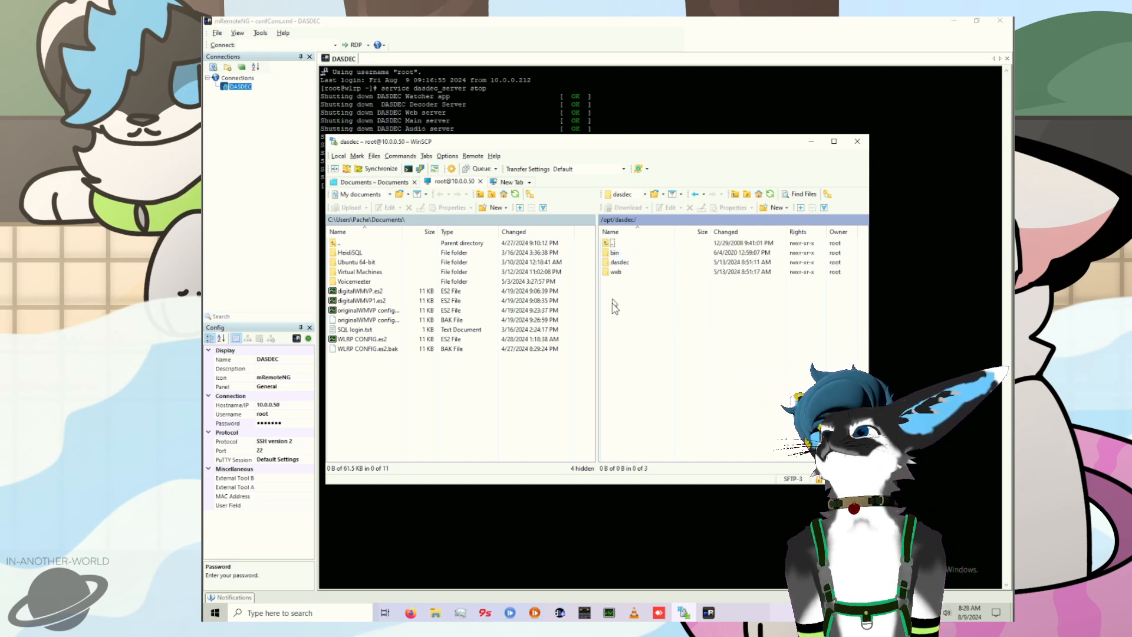
double_click(629, 264)
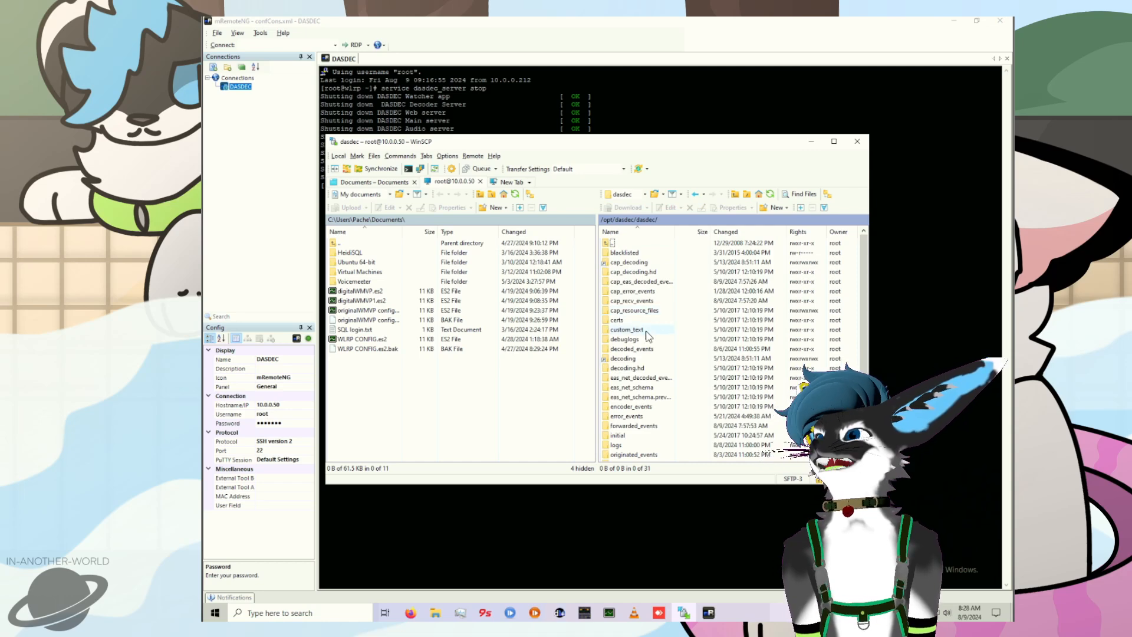
scroll(647, 354, down, 1)
double_click(635, 408)
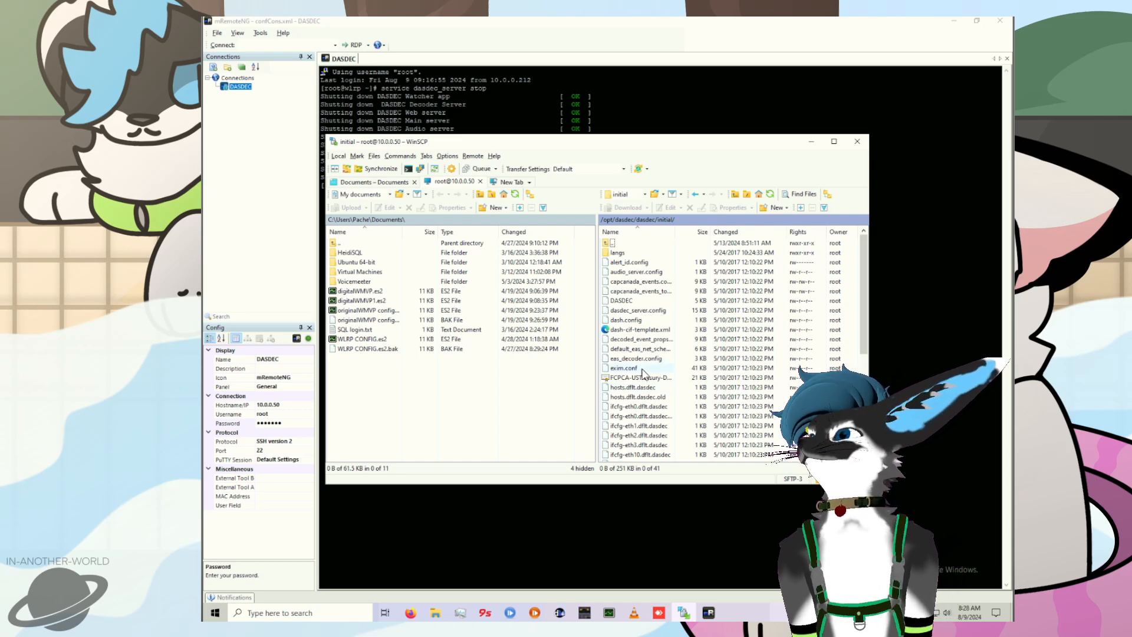
double_click(627, 252)
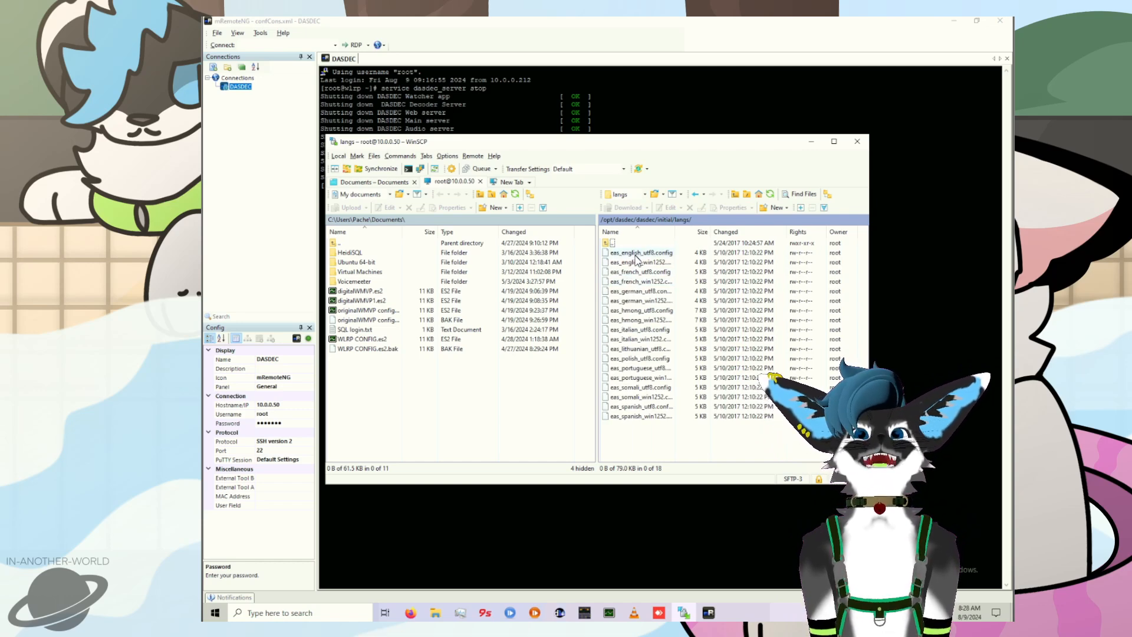
Step: In eas_english_utf8.config, paste the EAS.MEP (MISSING AND ENDANGERED PERSONS MESSAGE) and EAS.BLU (BLUE ALERT) entries, both S='5', below the EAS.CAE line
click(636, 256)
right_click(636, 256)
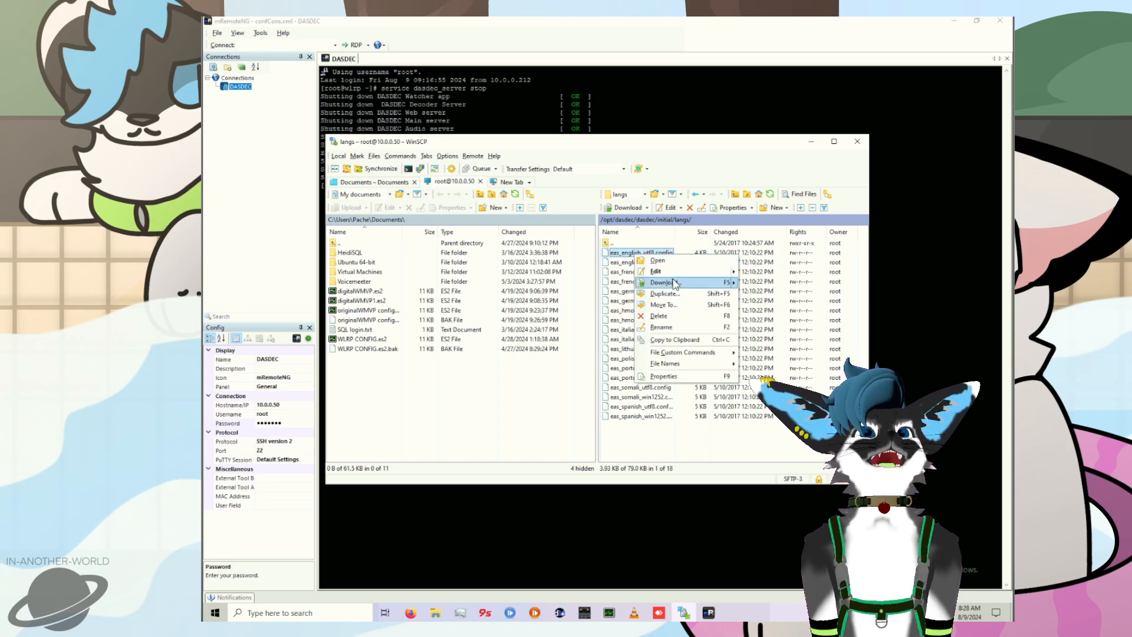
click(680, 276)
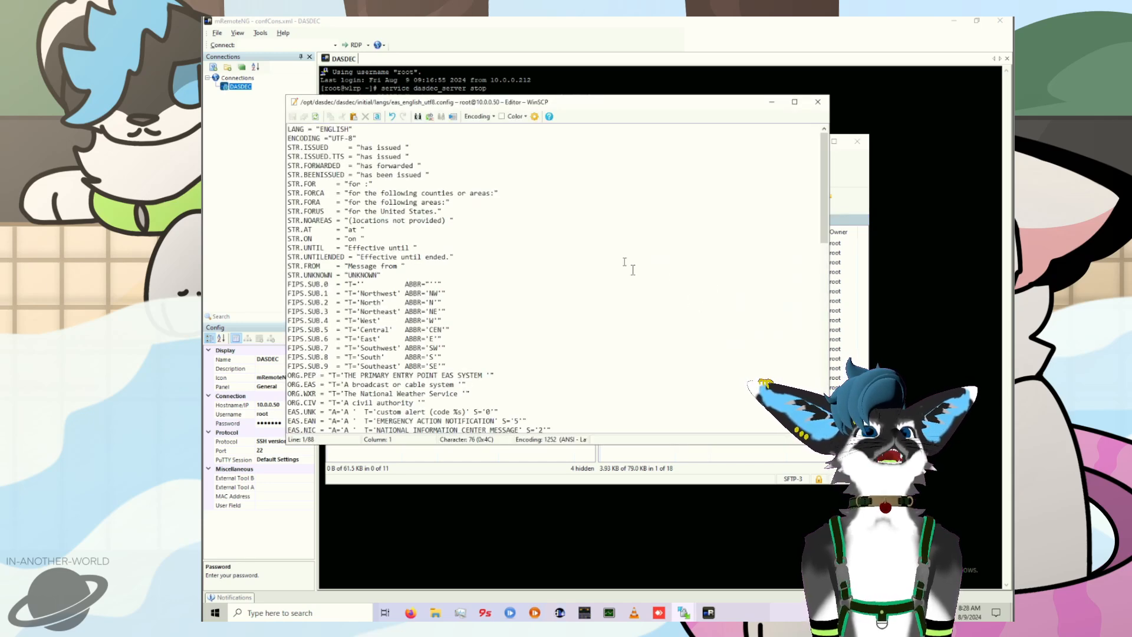
click(527, 240)
scroll(554, 312, down, 5)
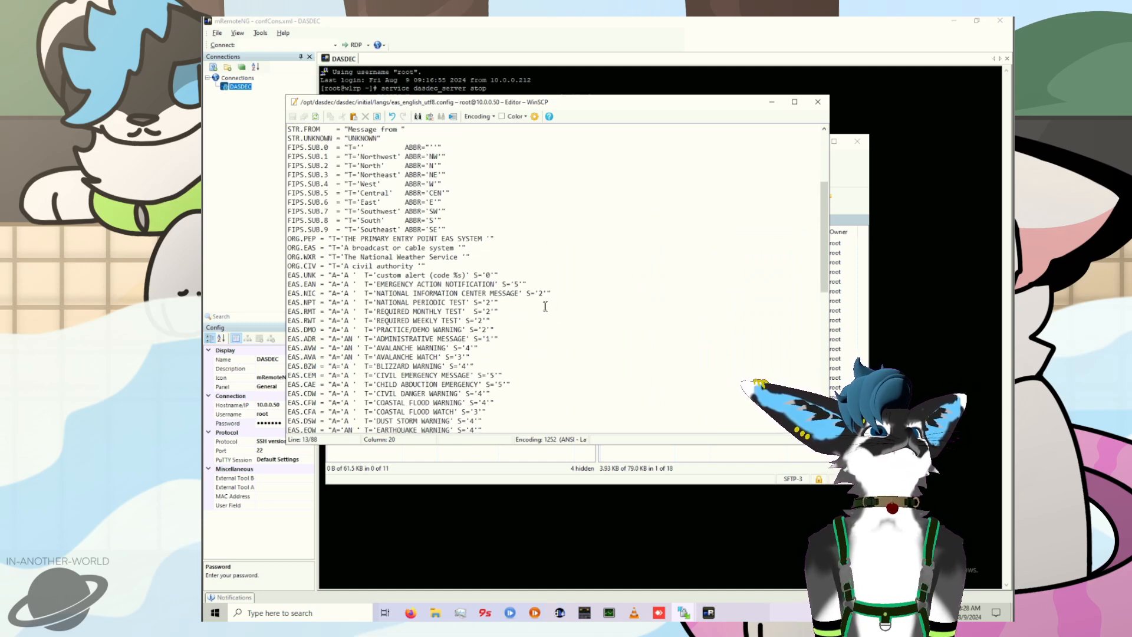
click(504, 375)
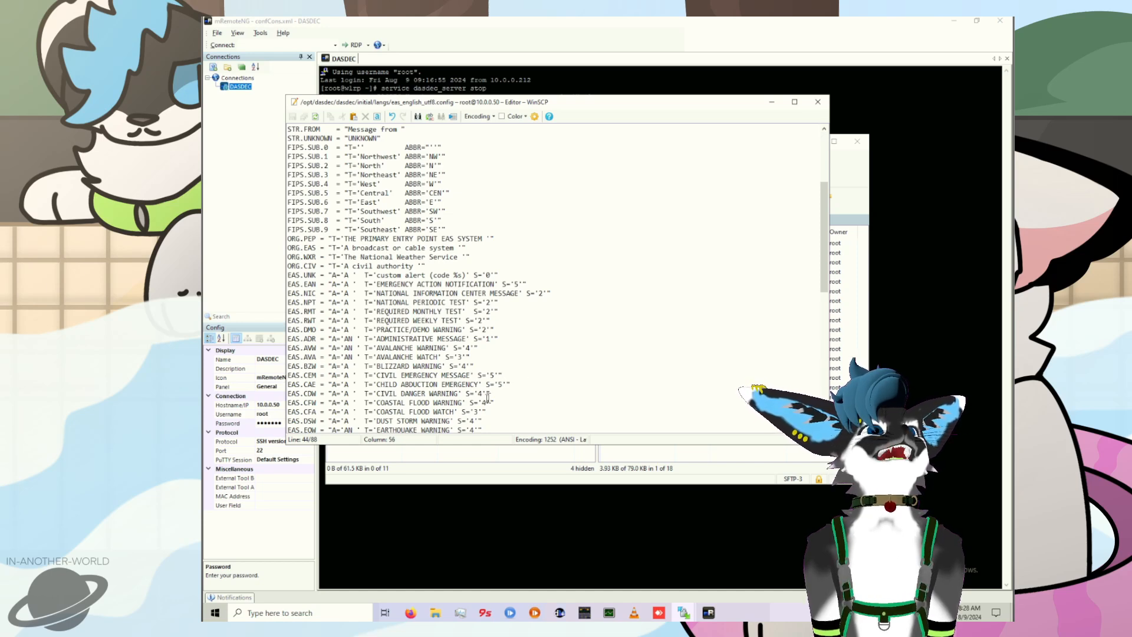
key(Return)
text(EAS.MEP = "A='A '  T='MISSING AND ENDANGERED PERSONS MESSAGE' S='5'")
key(Return)
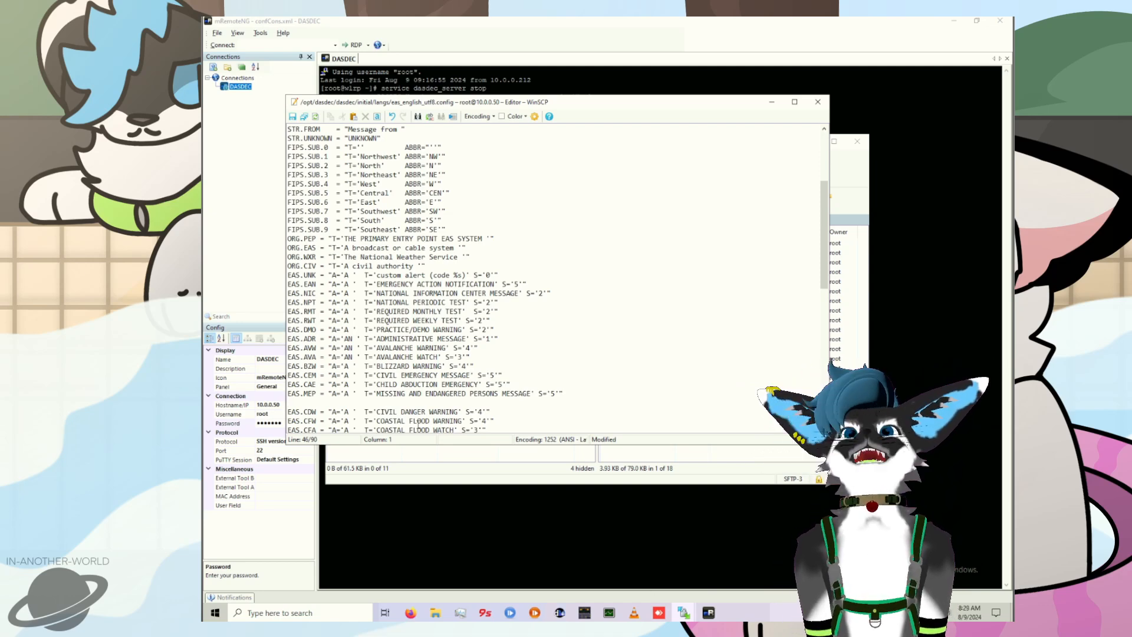
text(EAS.BLU = "A='A '  T='BLUE ALERT' S='5'")
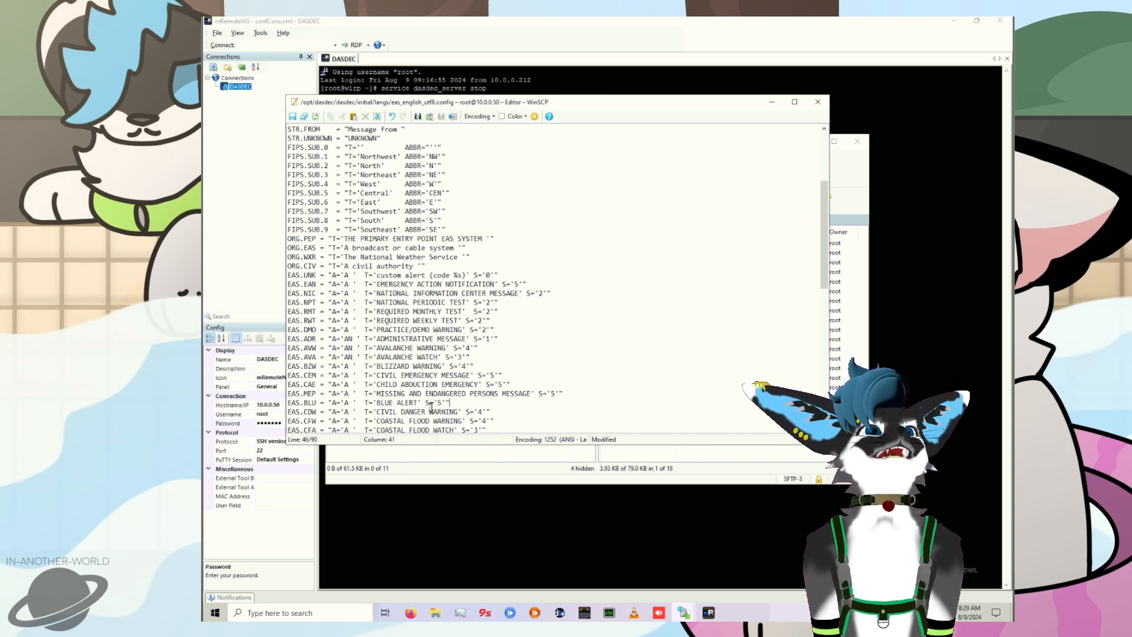
Step: Copy the added EAS.MEP and EAS.BLU lines, and save and close eas_english_utf8.config
drag(480, 398, 394, 392)
click(490, 395)
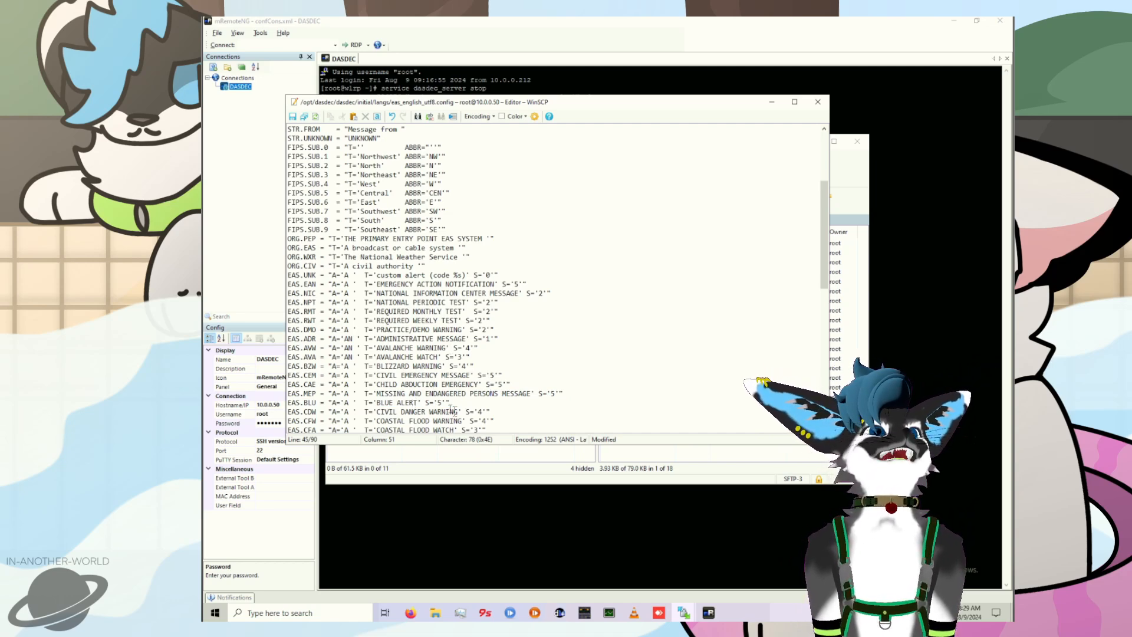
shift+click(483, 406)
click(469, 402)
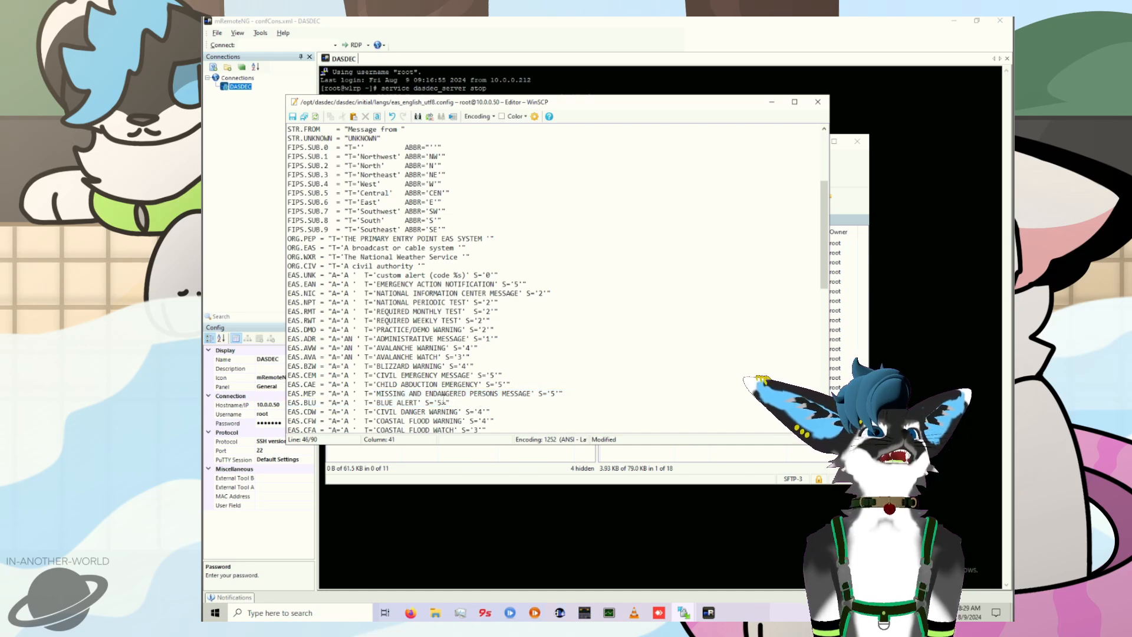
drag(469, 402, 285, 393)
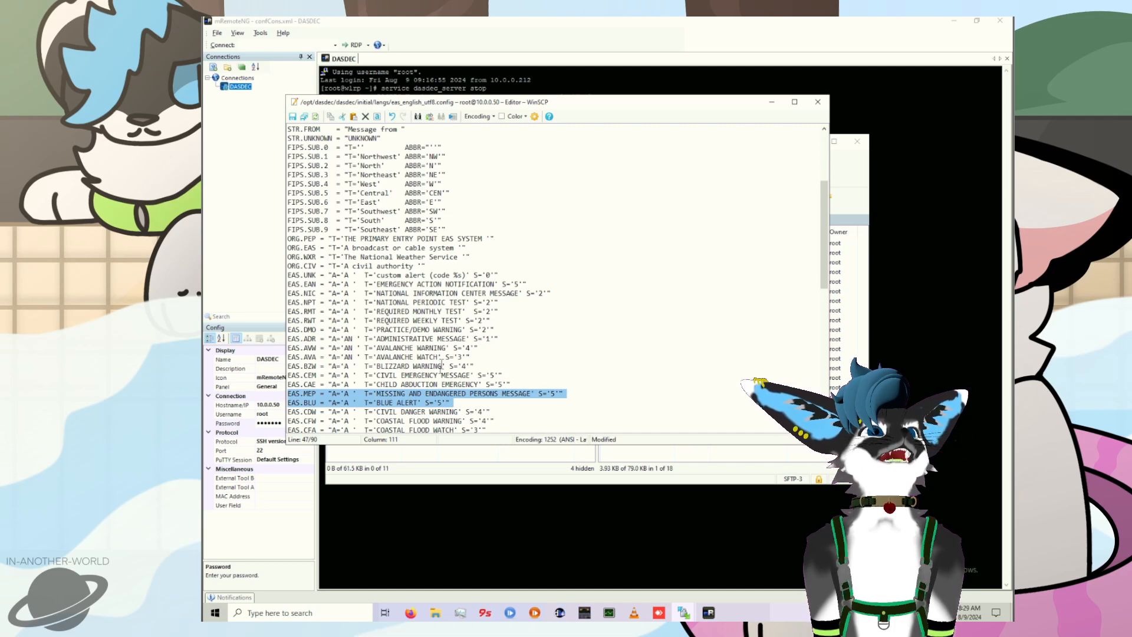
click(292, 116)
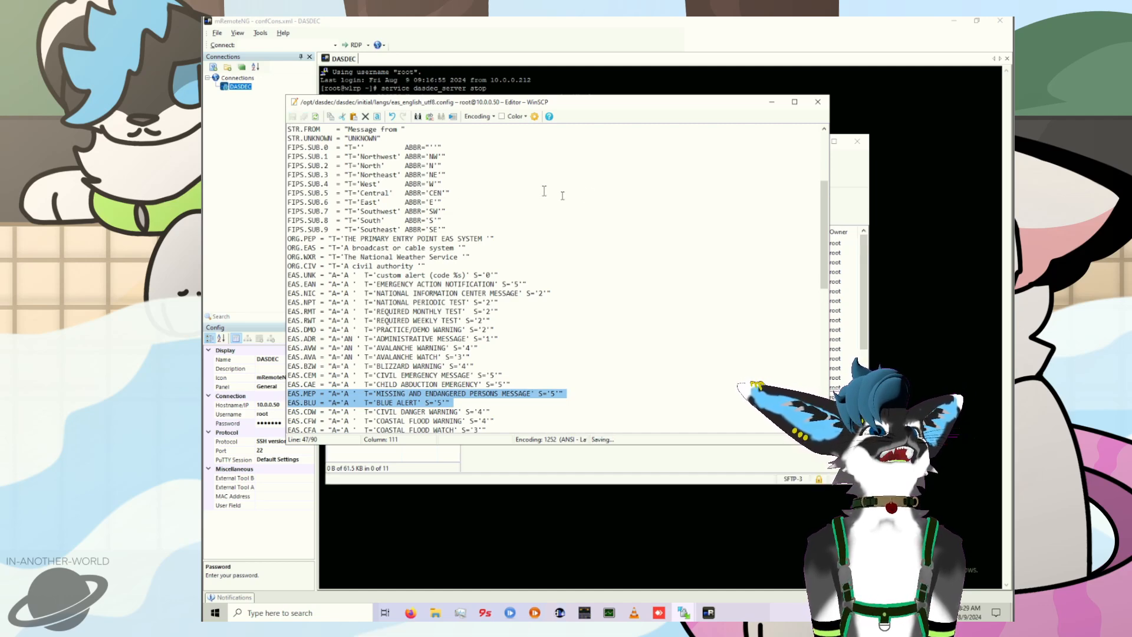
click(818, 102)
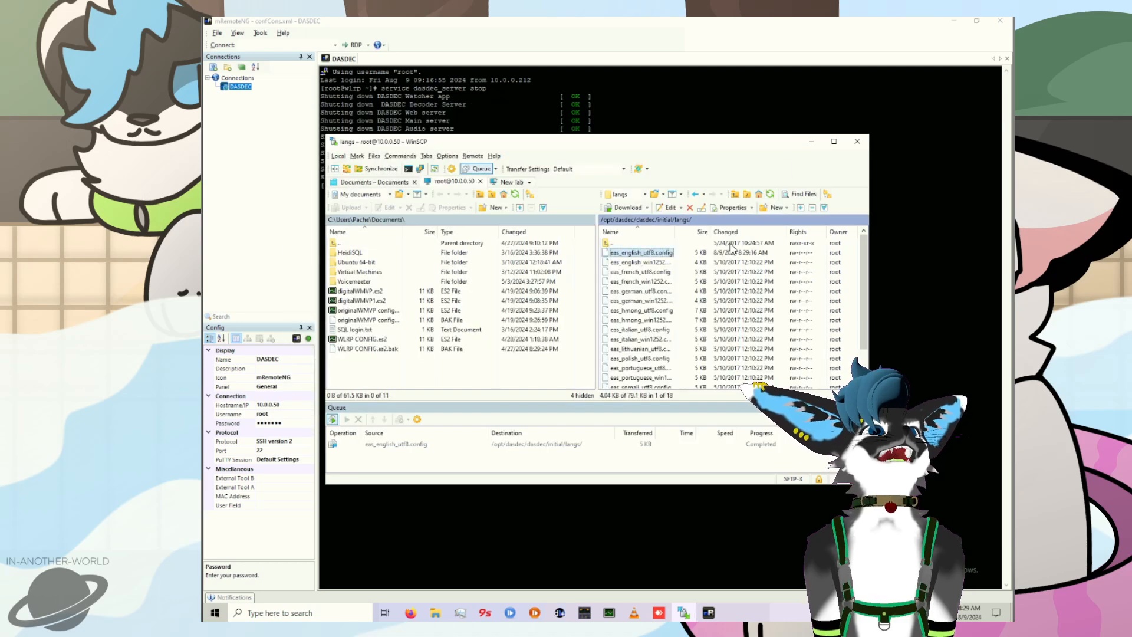
Step: Open eas_english_win1252.config for editing and paste the EAS.MEP and EAS.BLU lines below EAS.CAE without a blank line after them
right_click(666, 263)
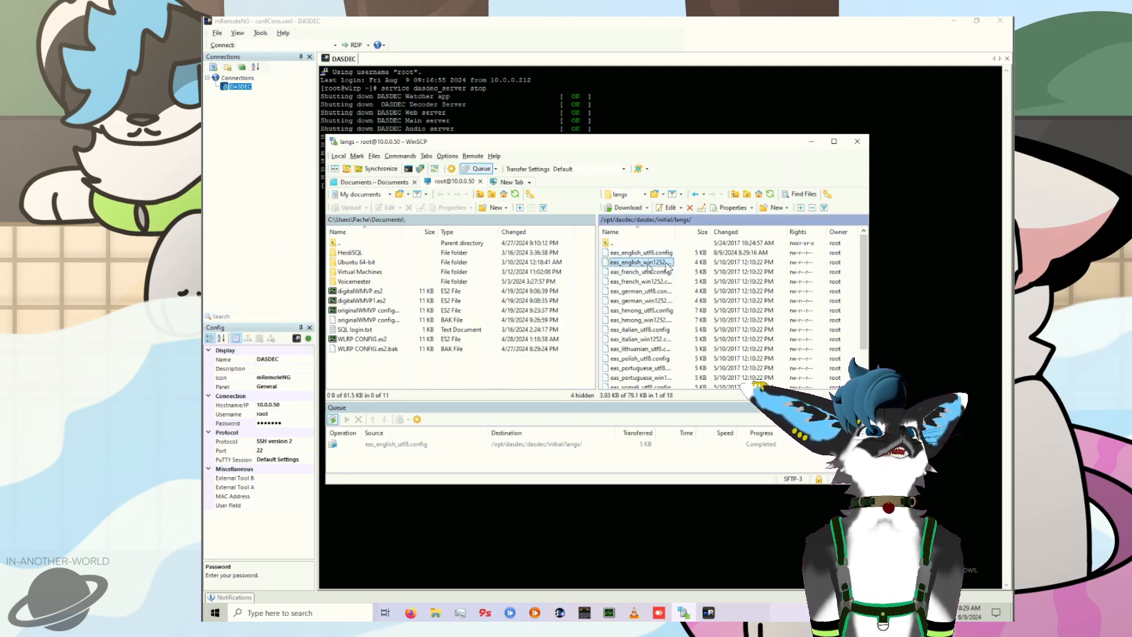
click(690, 278)
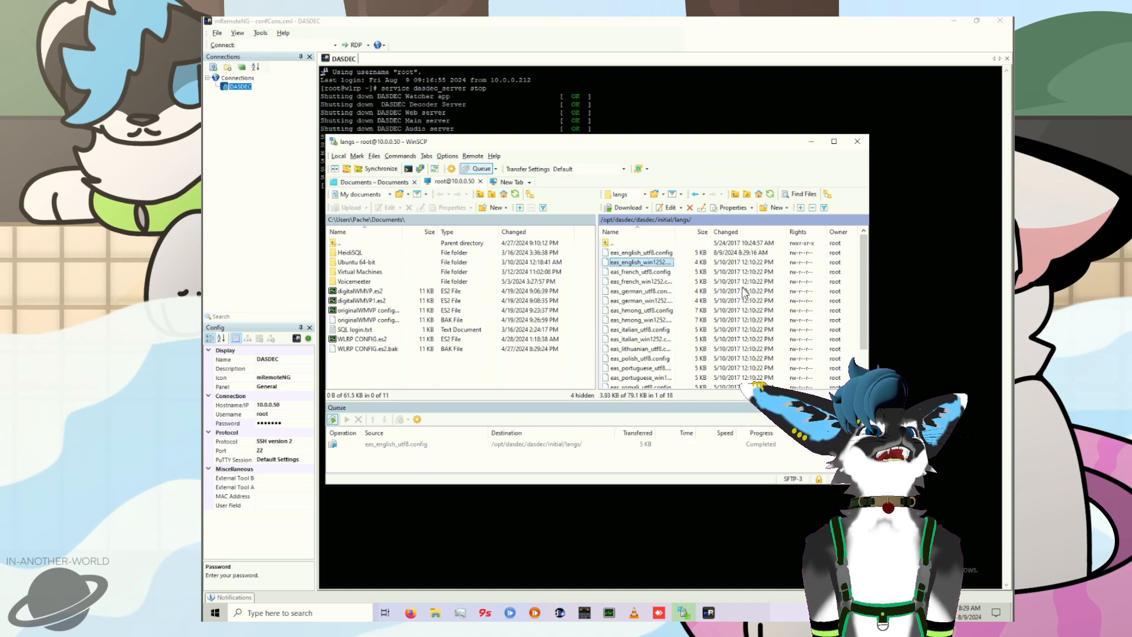
scroll(488, 360, down, 4)
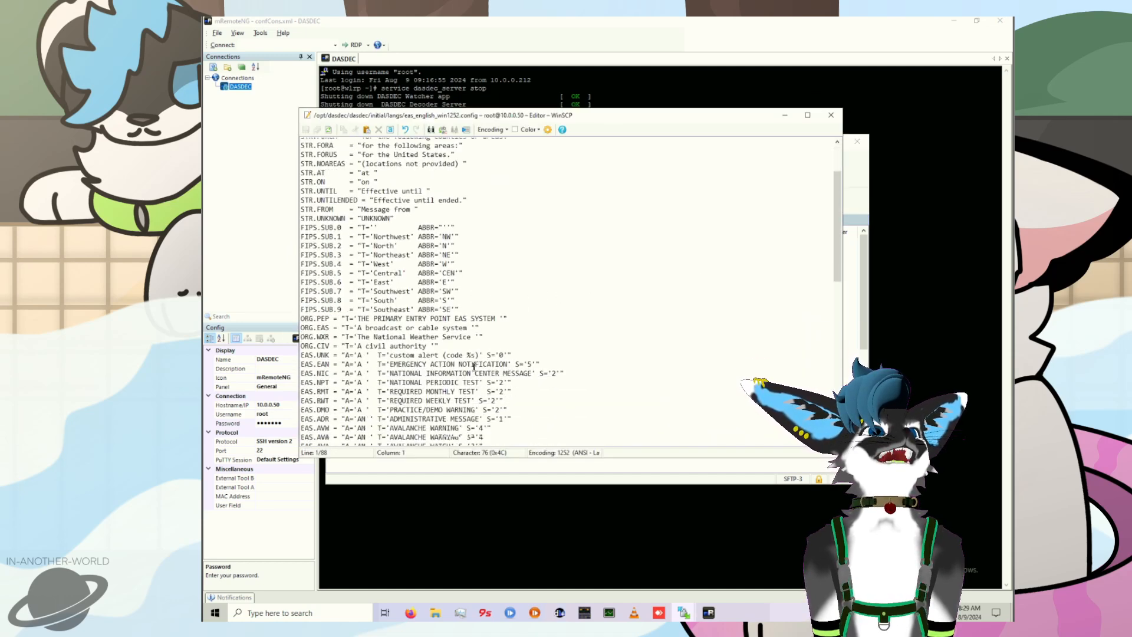
scroll(473, 366, down, 1)
click(413, 392)
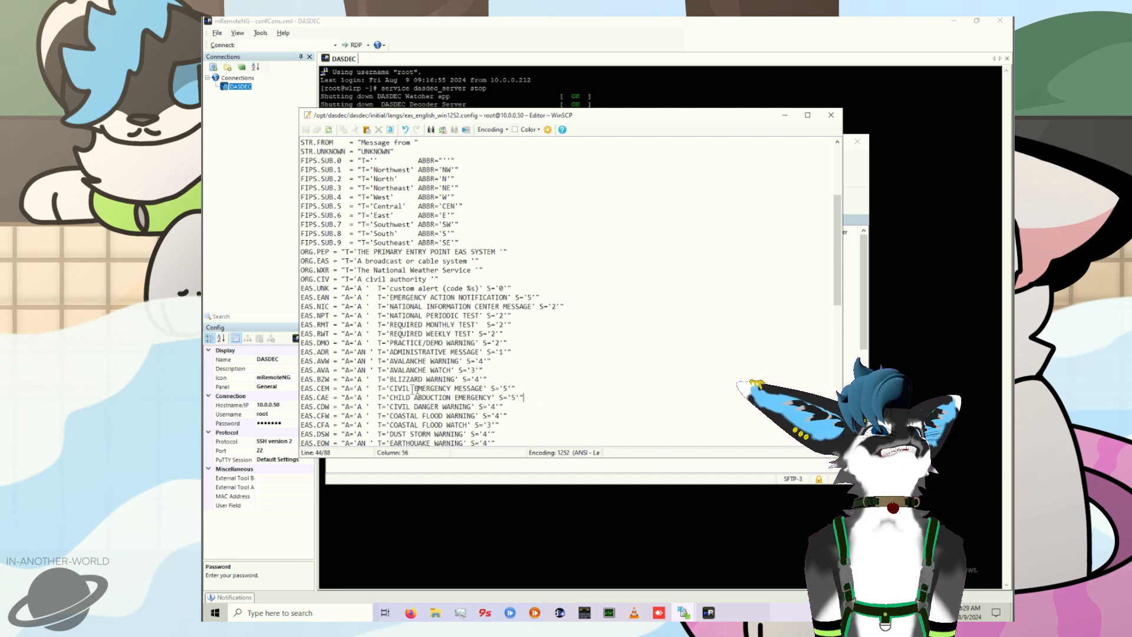
key(End)
key(Return)
text(EAS.MEP = "A='A '  T='MISSING AND ENDANGERED PERSONS MESSAGE' S='5'" EAS.BLU = "A='A '  T='BLUE ALERT' S='5'")
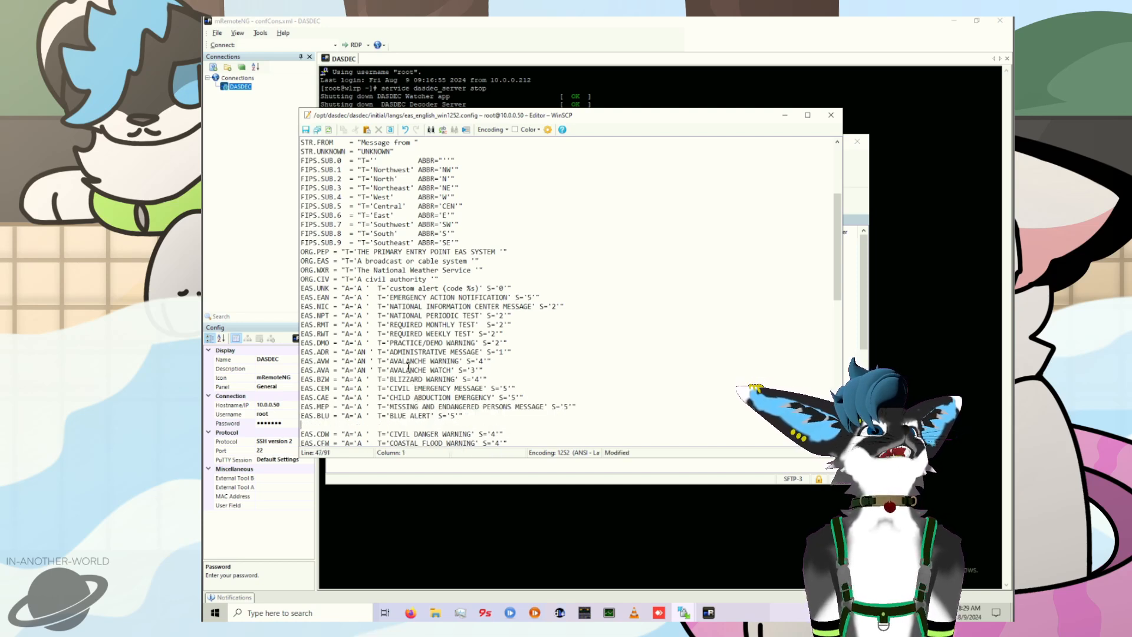
key(BackSpace)
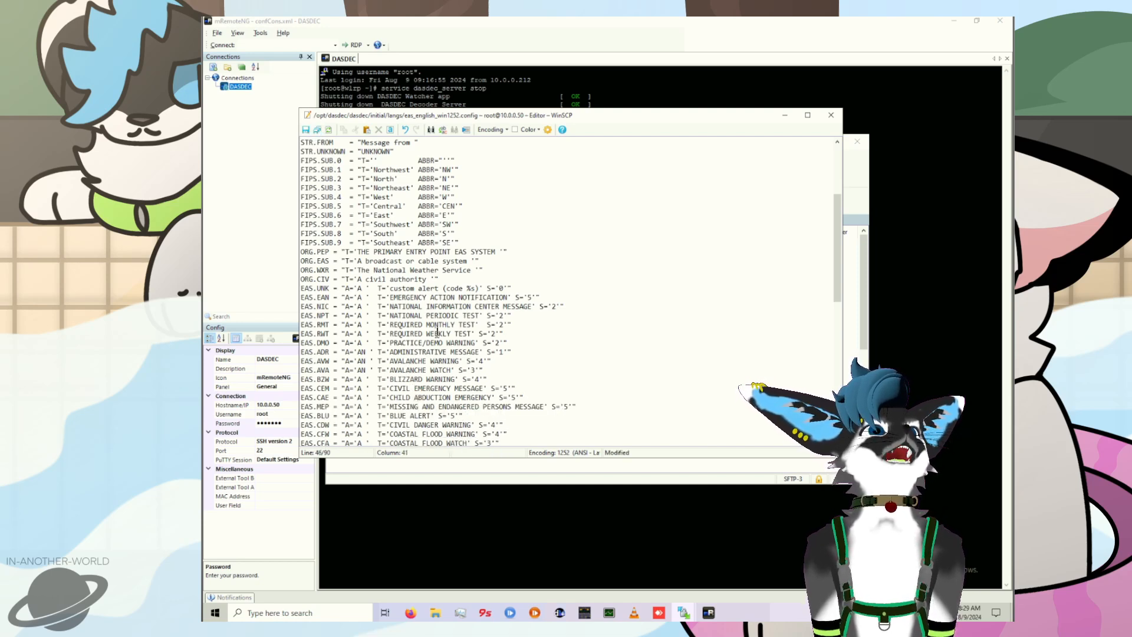
Step: Save and close eas_english_win1252.config, and select eas_english_utf8.config in the langs folder
drag(469, 417, 256, 403)
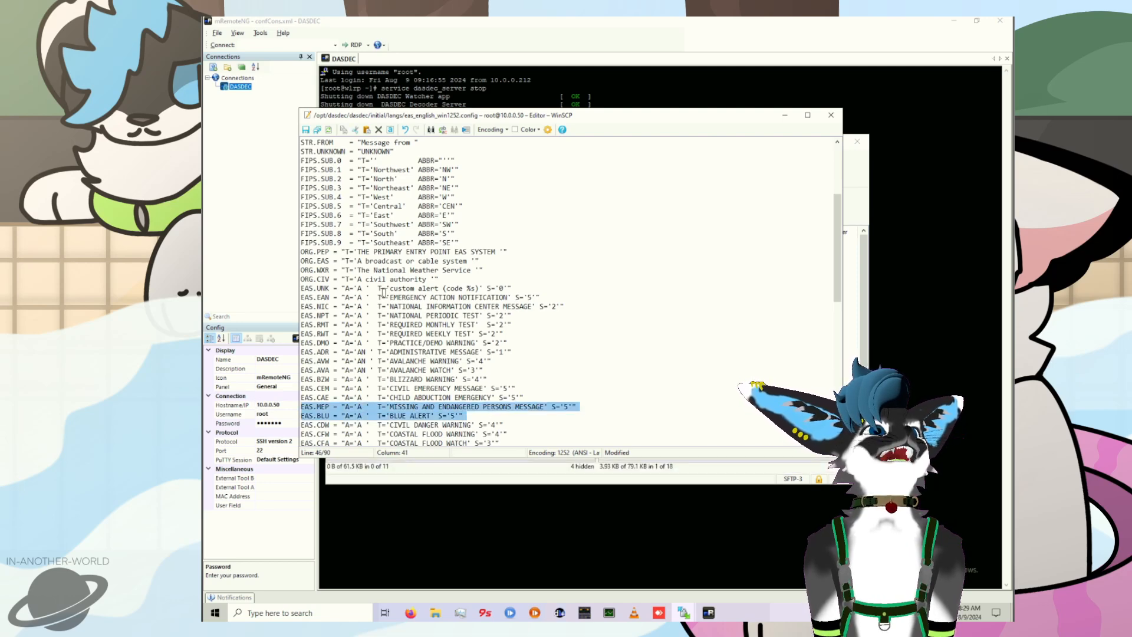
key(ctrl+s)
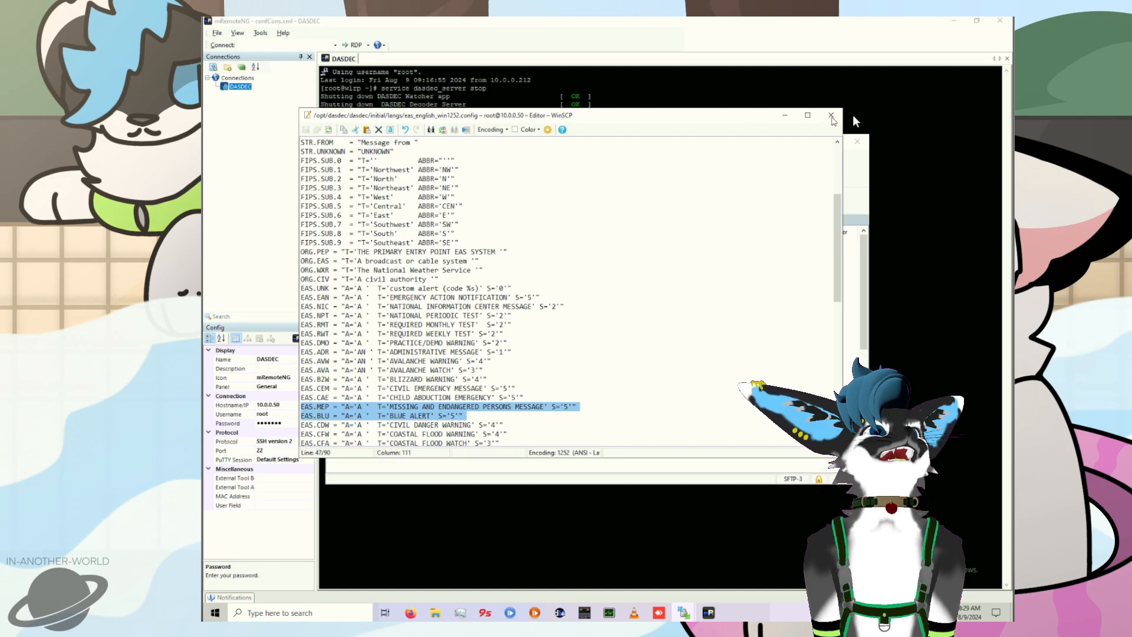
click(831, 115)
click(629, 254)
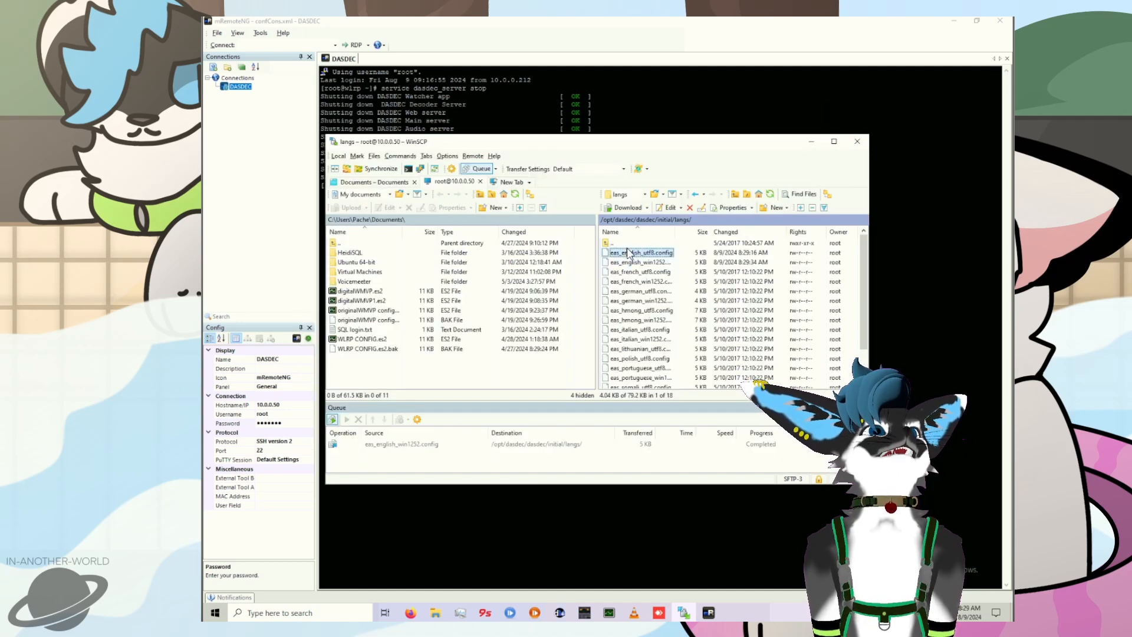
Step: Open and close the edited eas_english_utf8.config without changes, and go to the /opt/dasdec/dasdec/state/langs/ folder
double_click(629, 253)
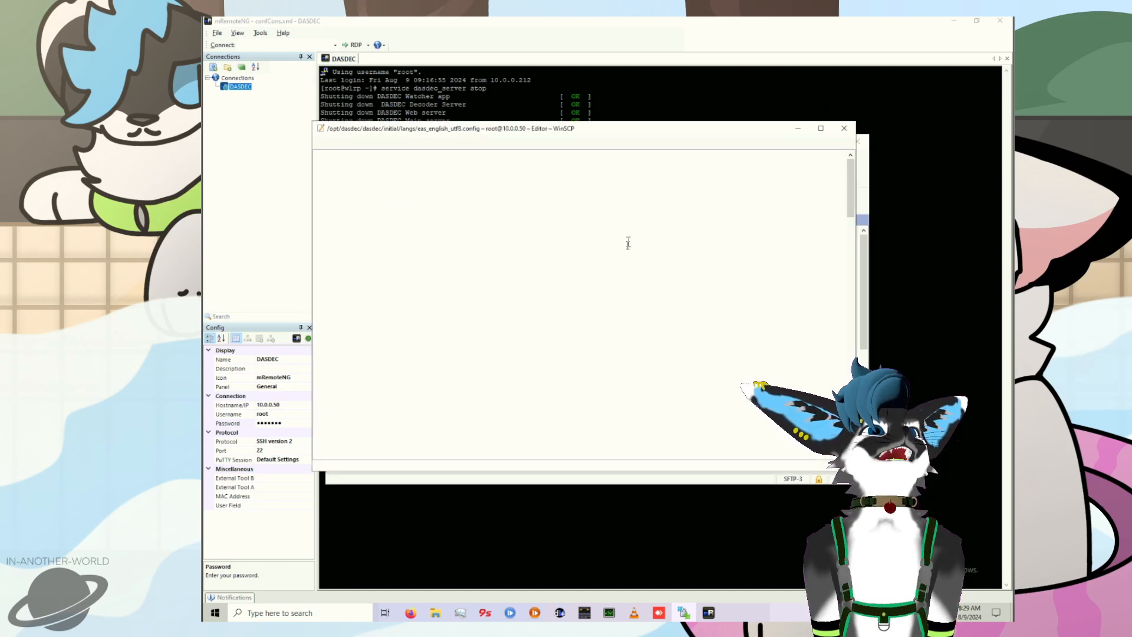
click(845, 124)
double_click(616, 243)
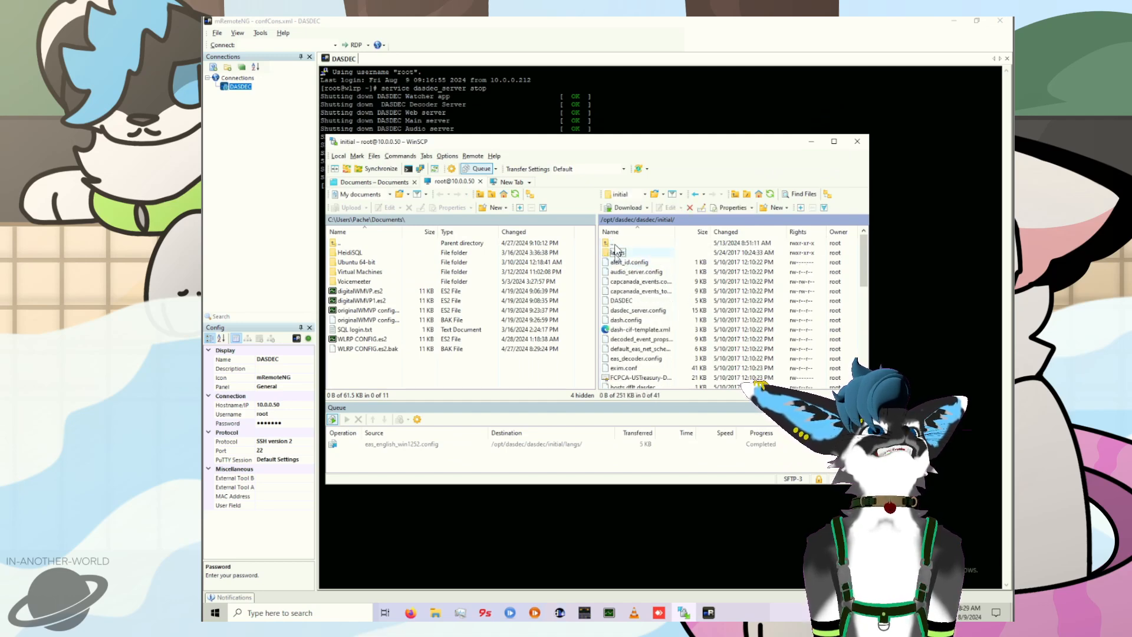
double_click(616, 244)
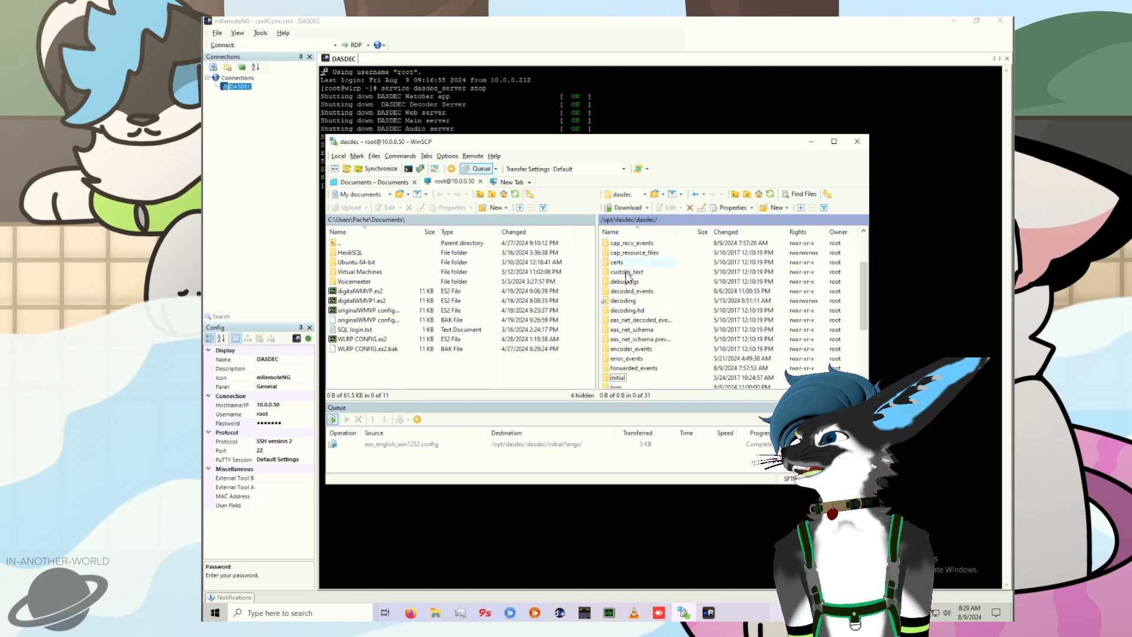
scroll(629, 334, down, 1)
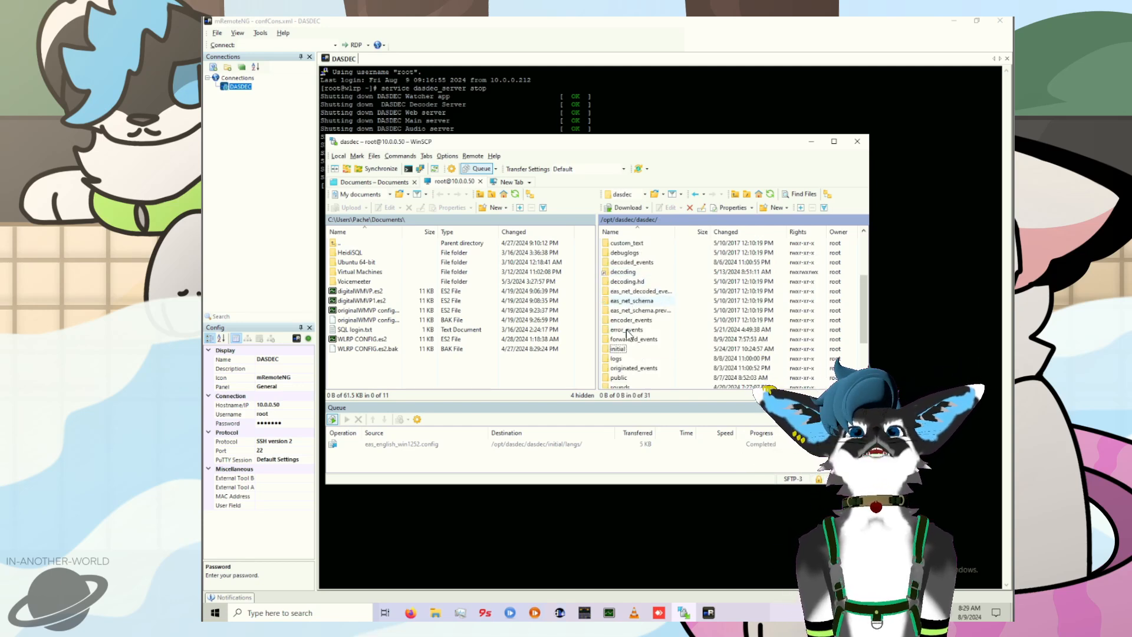
scroll(629, 334, down, 2)
scroll(628, 334, down, 1)
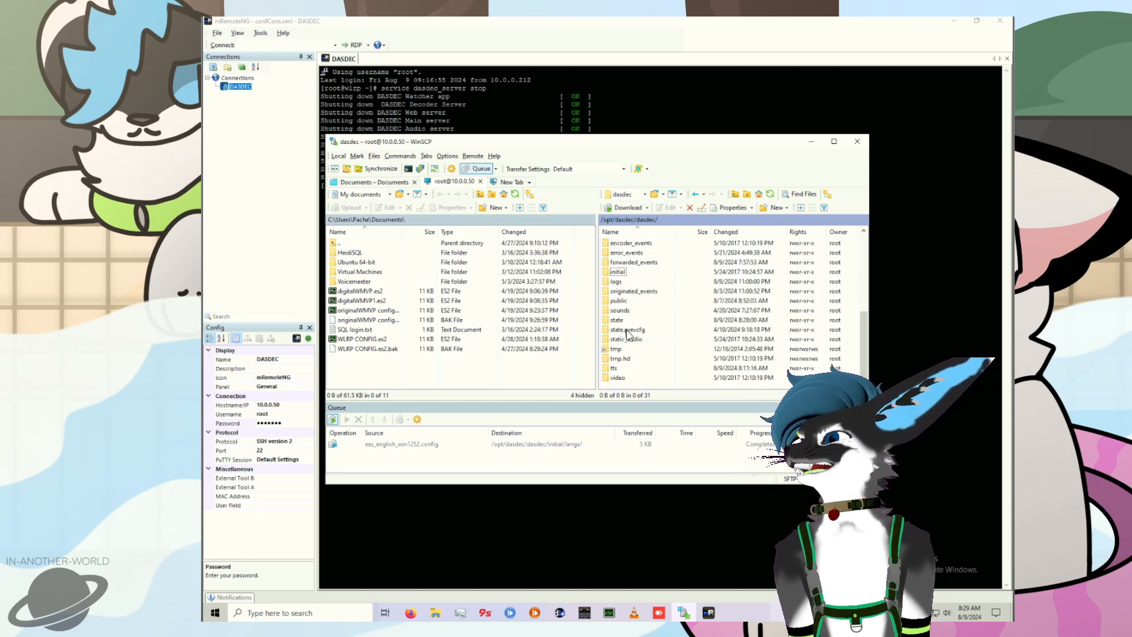
double_click(619, 322)
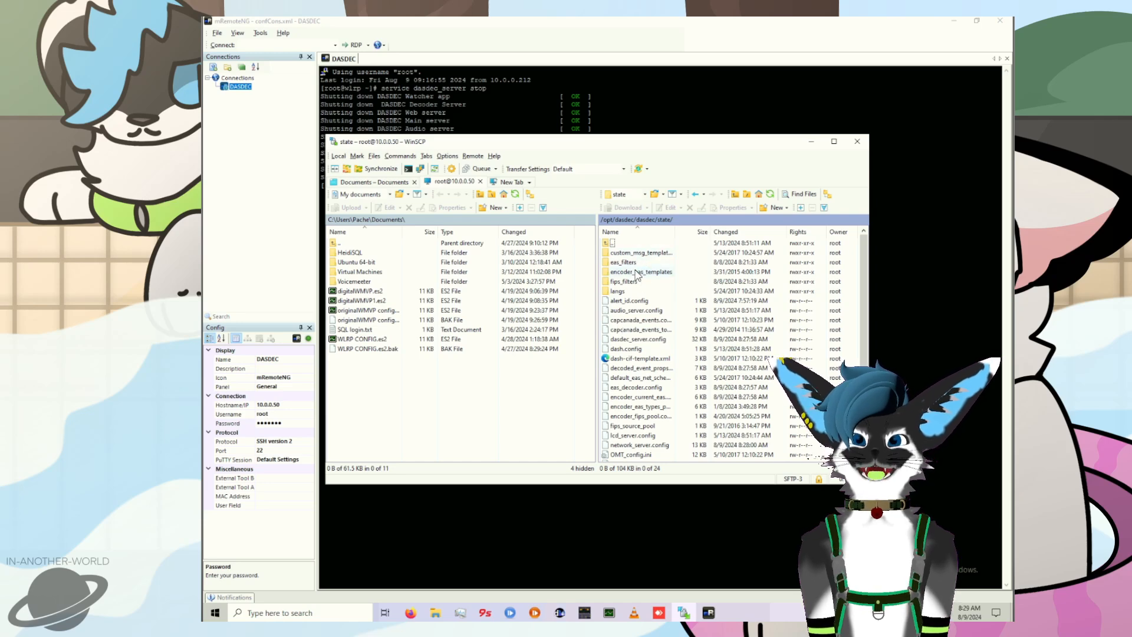
double_click(628, 291)
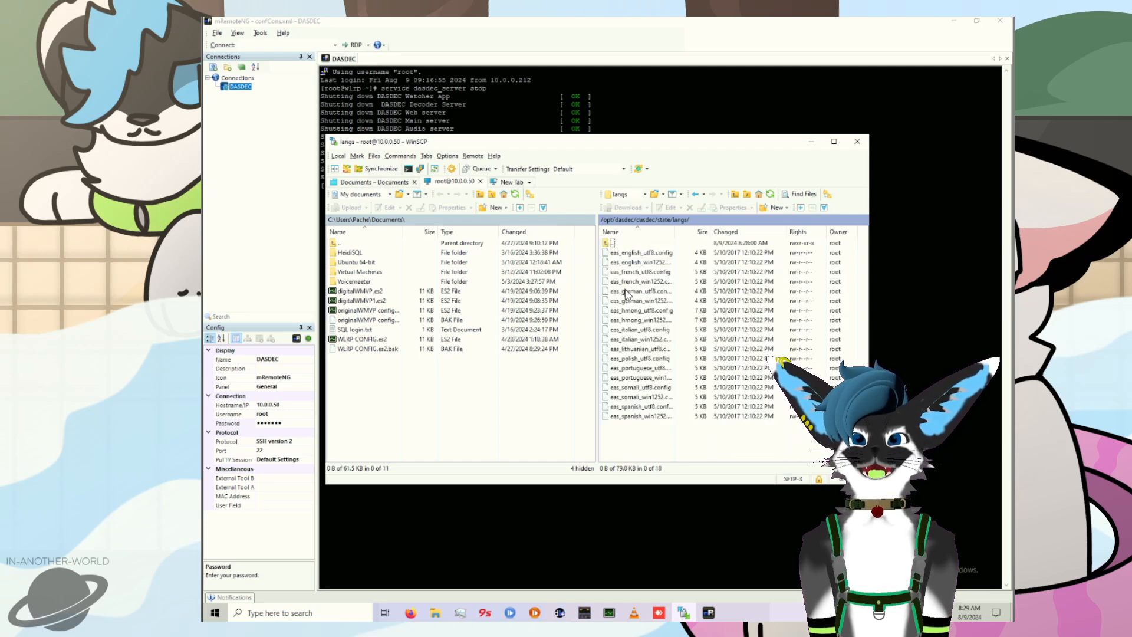
Step: In the state/langs copy of eas_english_utf8.config, paste the EAS.MEP and EAS.BLU lines below EAS.CAE, and save and close the file
double_click(641, 254)
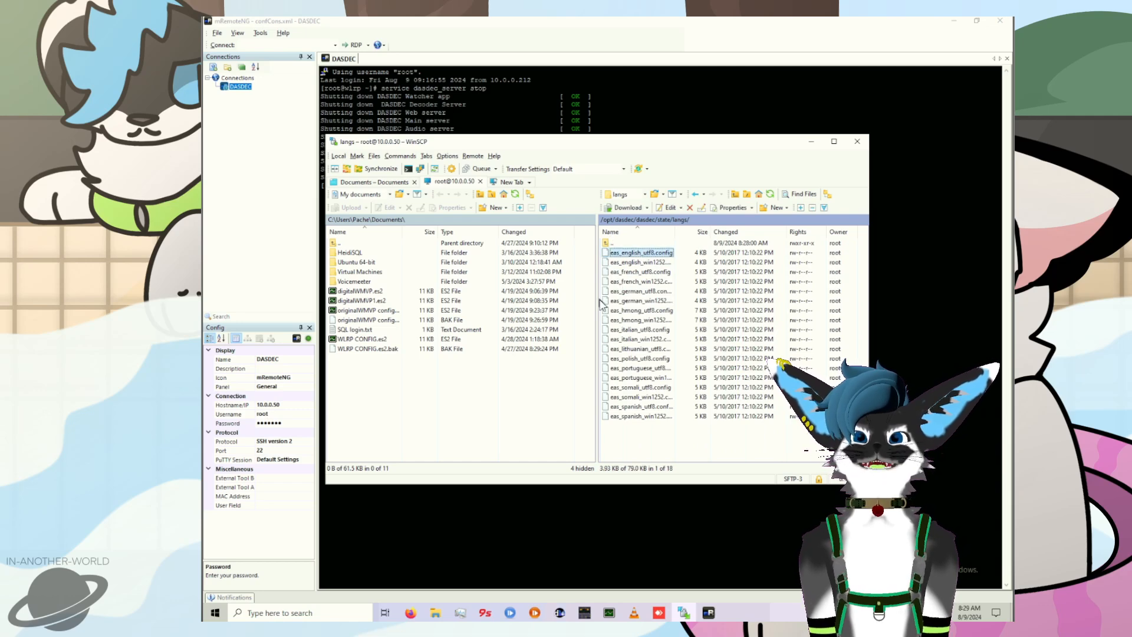
scroll(537, 322, down, 4)
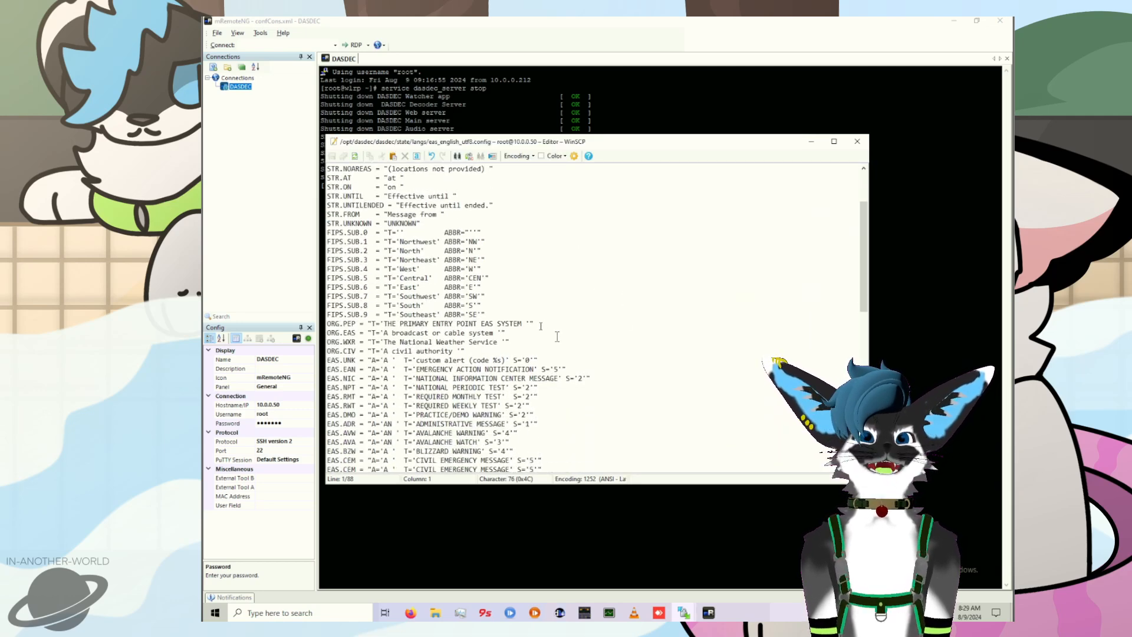
click(569, 450)
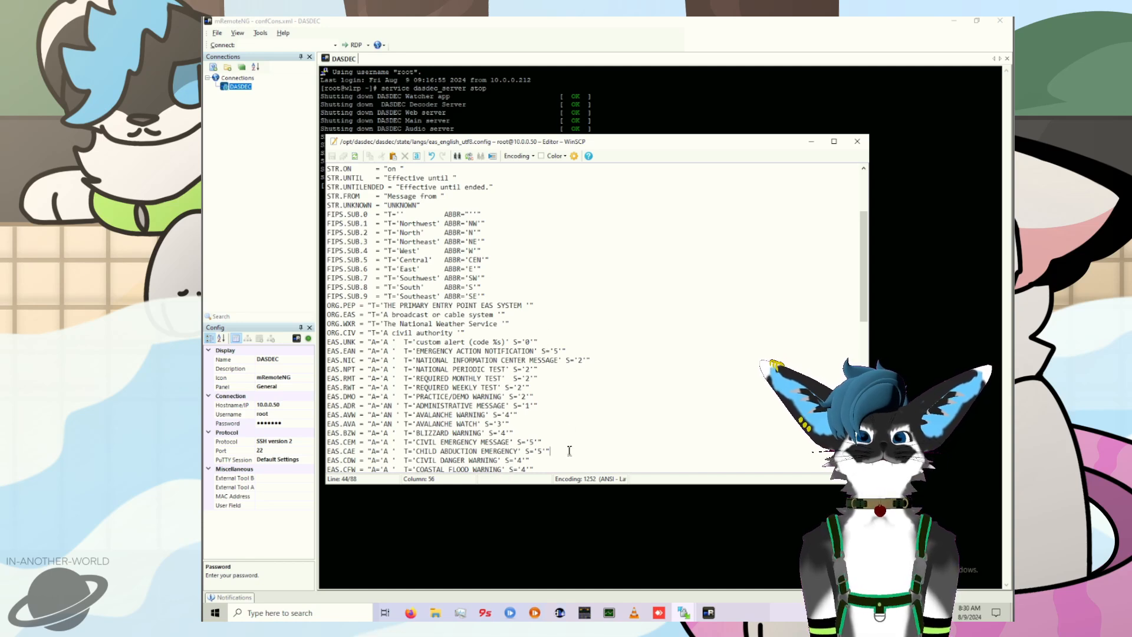
key(Return)
text(EAS.MEP = "A='A '  T='MISSING AND ENDANGERED PERSONS MESSAGE' S='5'" EAS.BLU = "A='A '  T='BLUE ALERT' S='5'")
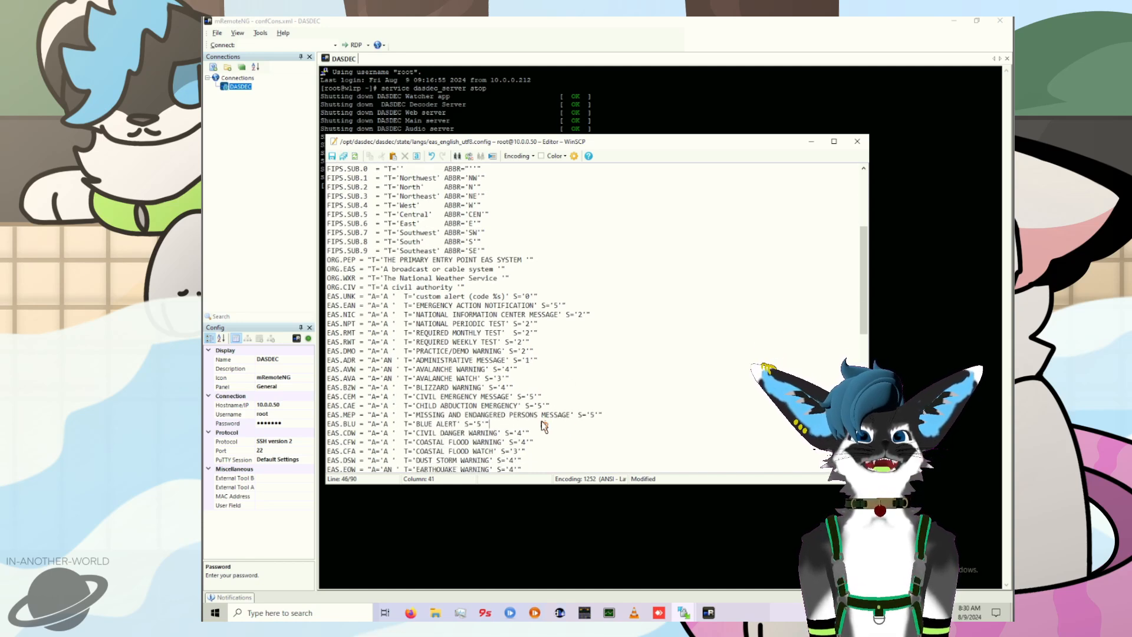
key(ctrl+s)
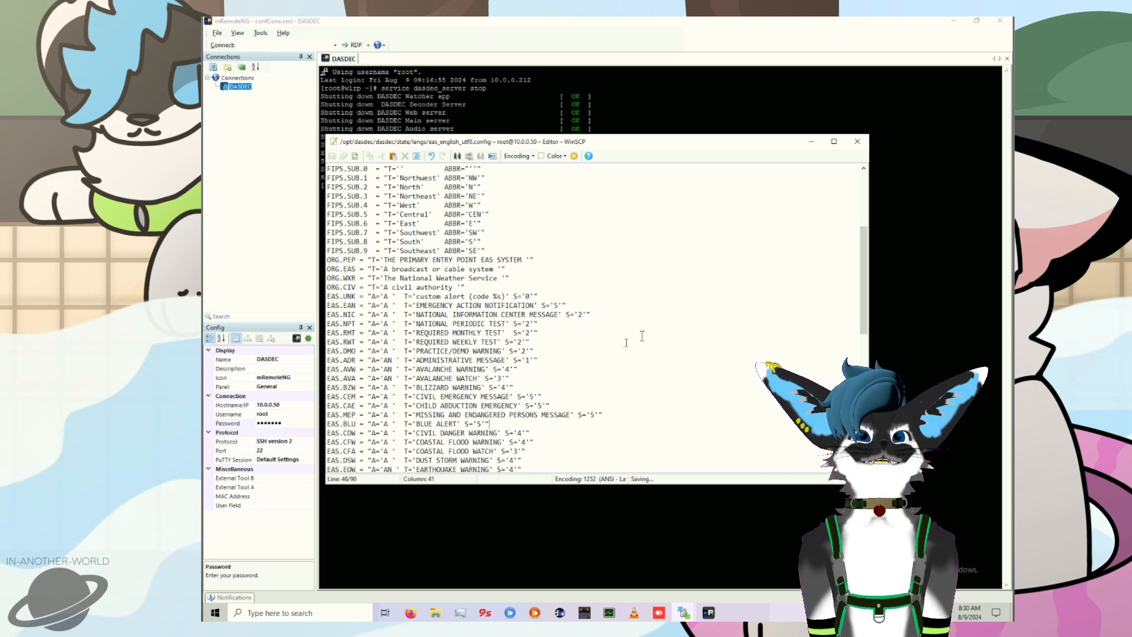
click(857, 142)
Step: In the state/langs copy of eas_english_win1252.config, paste the EAS.MEP and EAS.BLU lines below EAS.CAE, and save and close the file
double_click(658, 263)
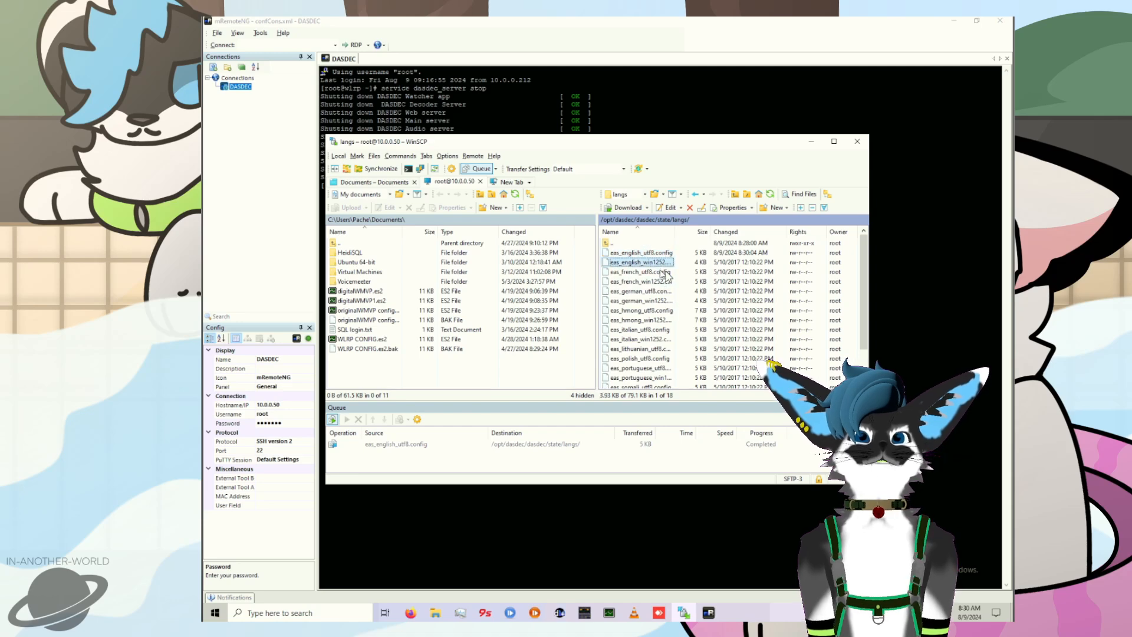
scroll(537, 377, down, 7)
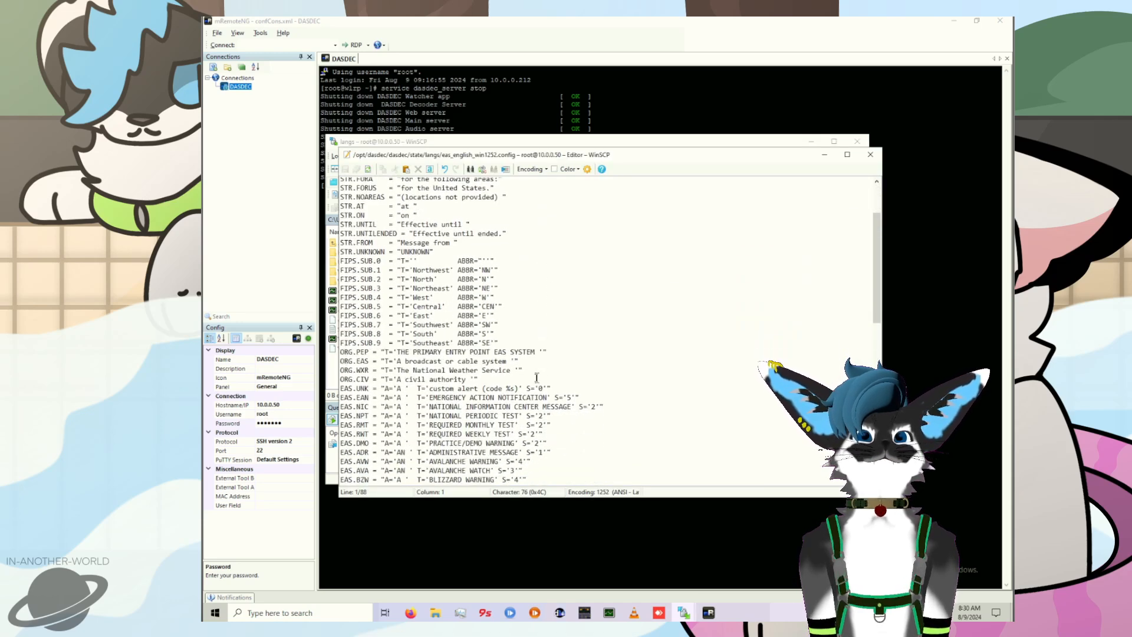
click(554, 384)
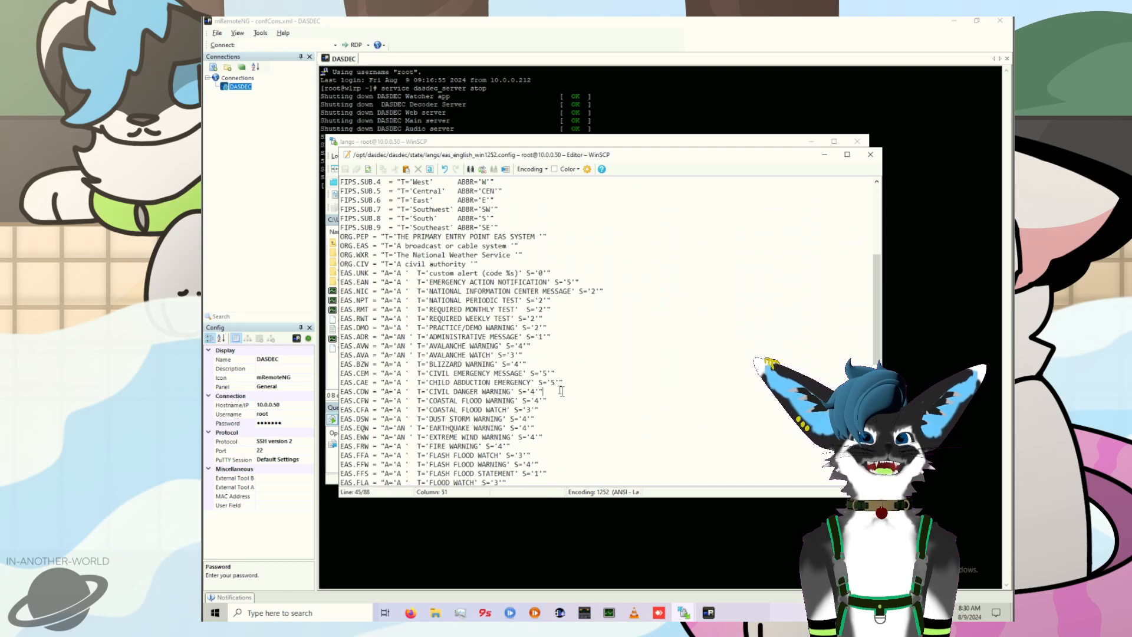
key(Return)
text(EAS.MEP = "A='A '  T='MISSING AND ENDANGERED PERSONS MESSAGE' S='5'" EAS.BLU = "A='A '  T='BLUE ALERT' S='5'")
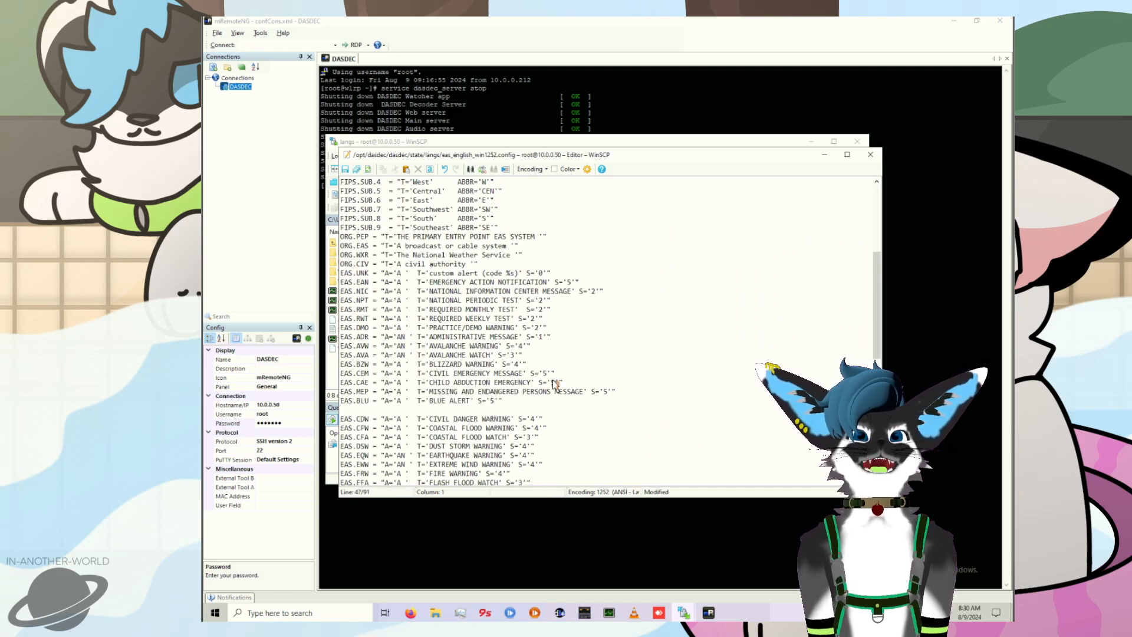
drag(520, 405, 458, 387)
click(528, 403)
click(869, 154)
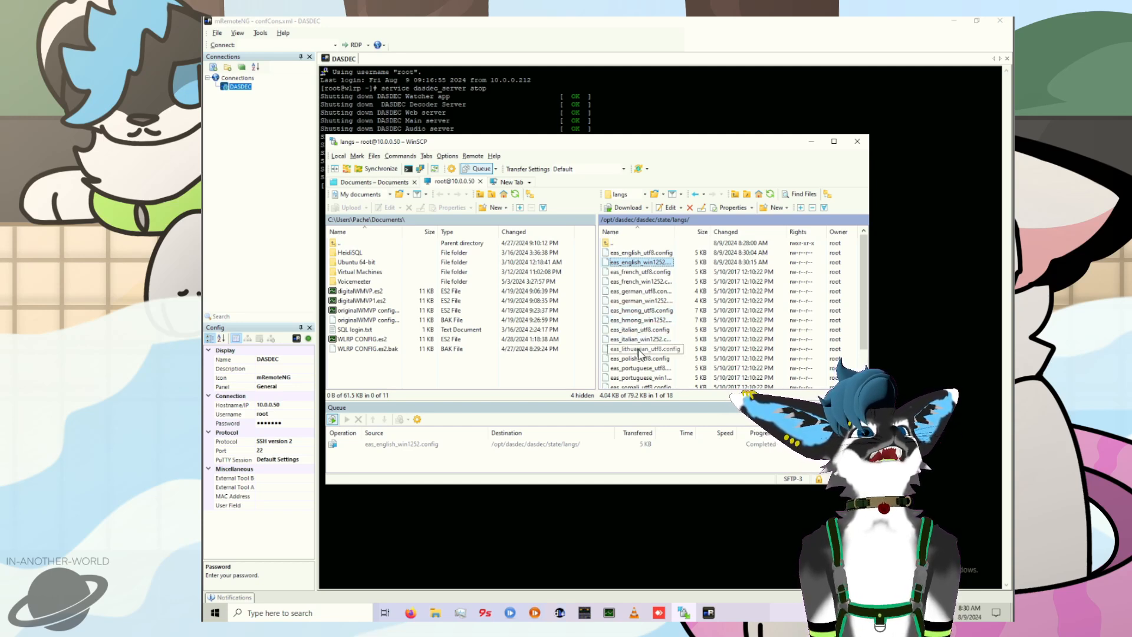
Step: Return to the /opt/dasdec/dasdec/state/ folder and open encoder_eas_types_pool.config for editing
scroll(642, 352, down, 1)
scroll(657, 361, down, 1)
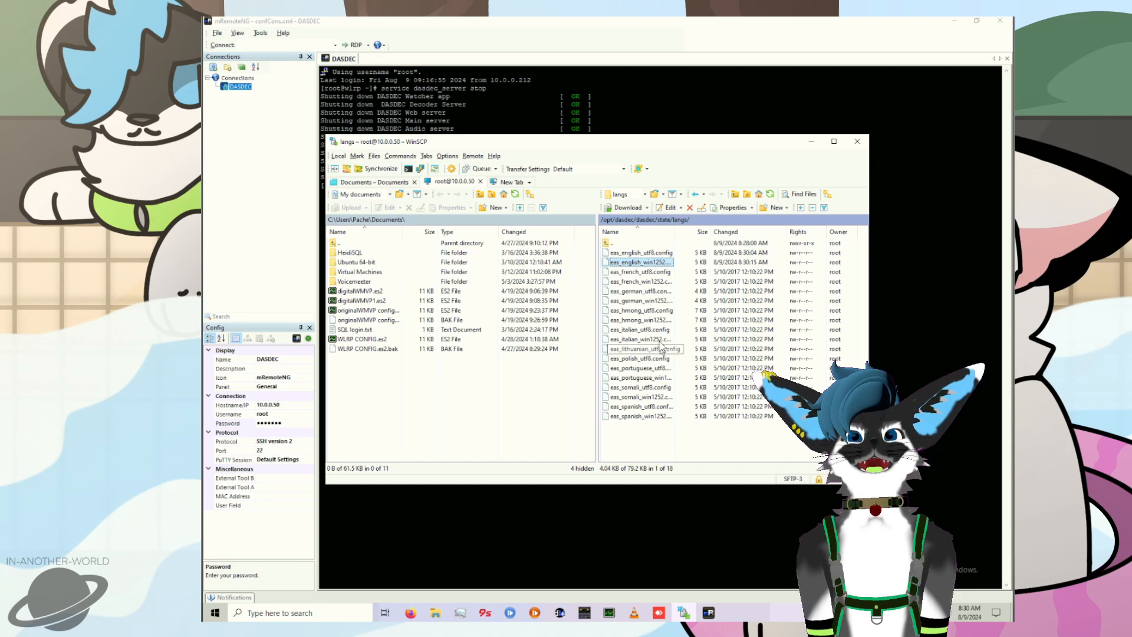
double_click(607, 243)
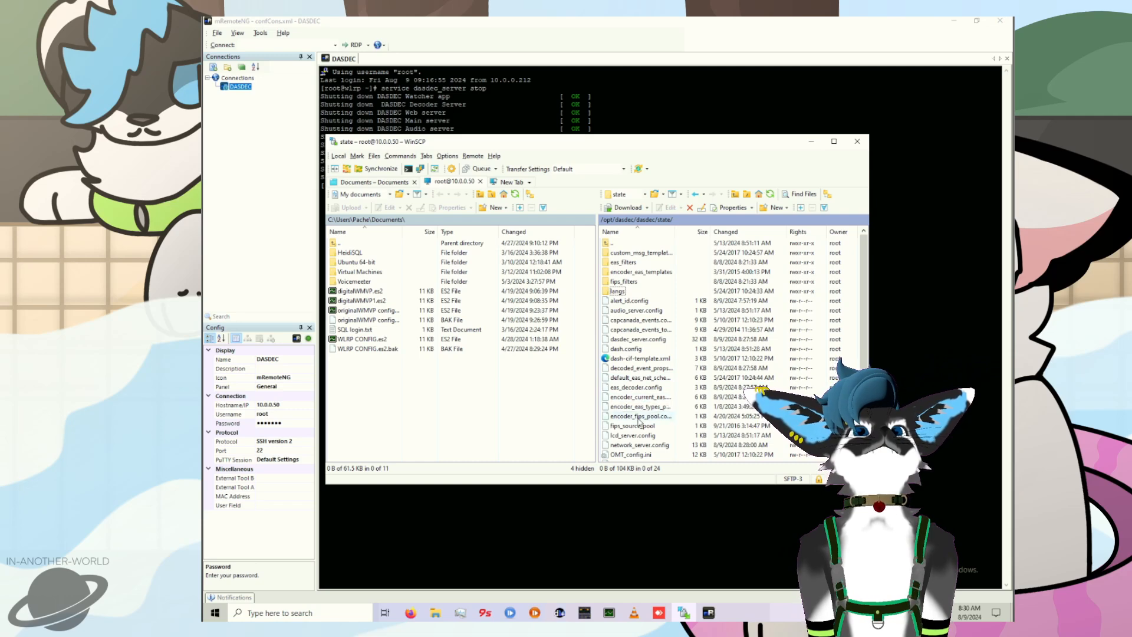
click(639, 406)
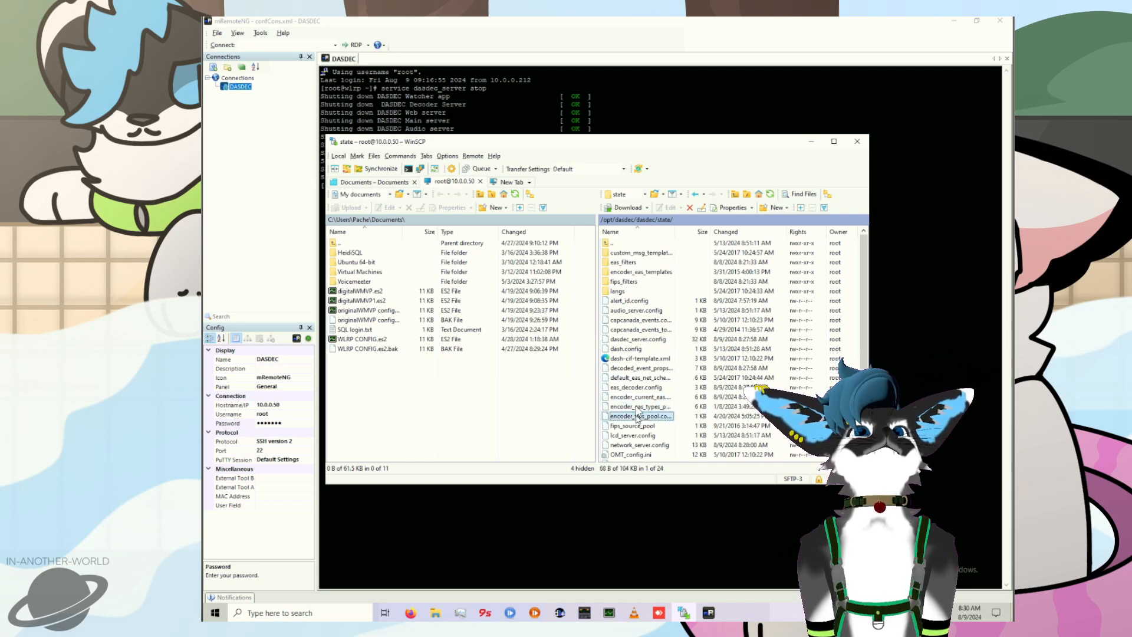
click(637, 399)
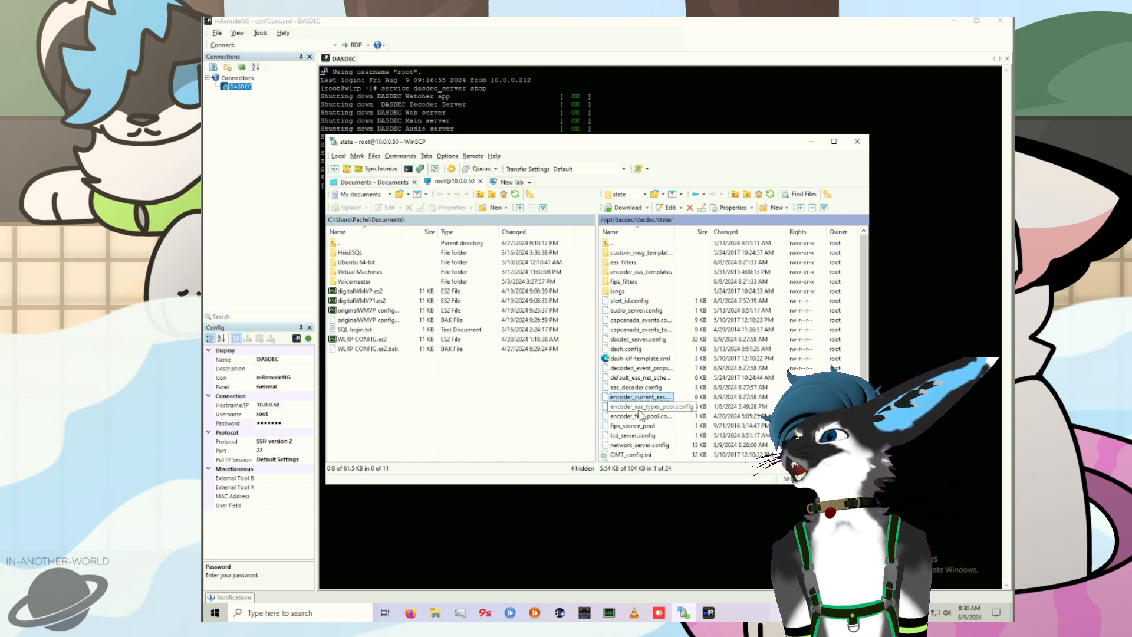
double_click(640, 410)
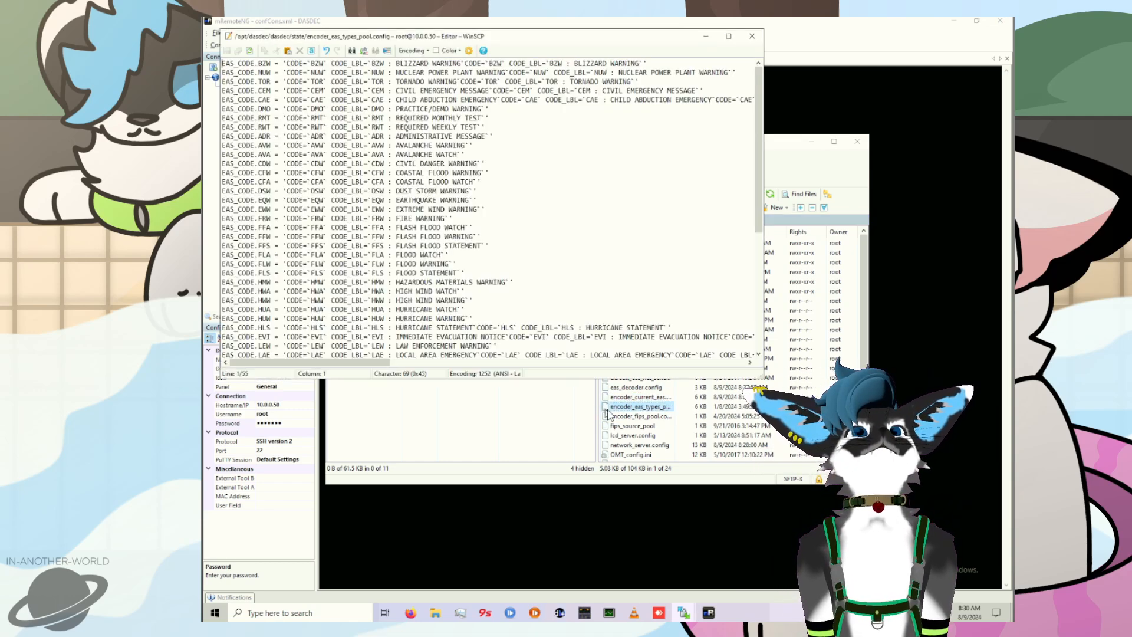
Step: Below the EAS_CODE.CAE line, paste the EAS_CODE.MEP (MISSING AND ENDANGERED PERSONS MESSAGE) and EAS_CODE.BLU (BLUE ALERT) entries
click(217, 110)
key(Left)
key(Return)
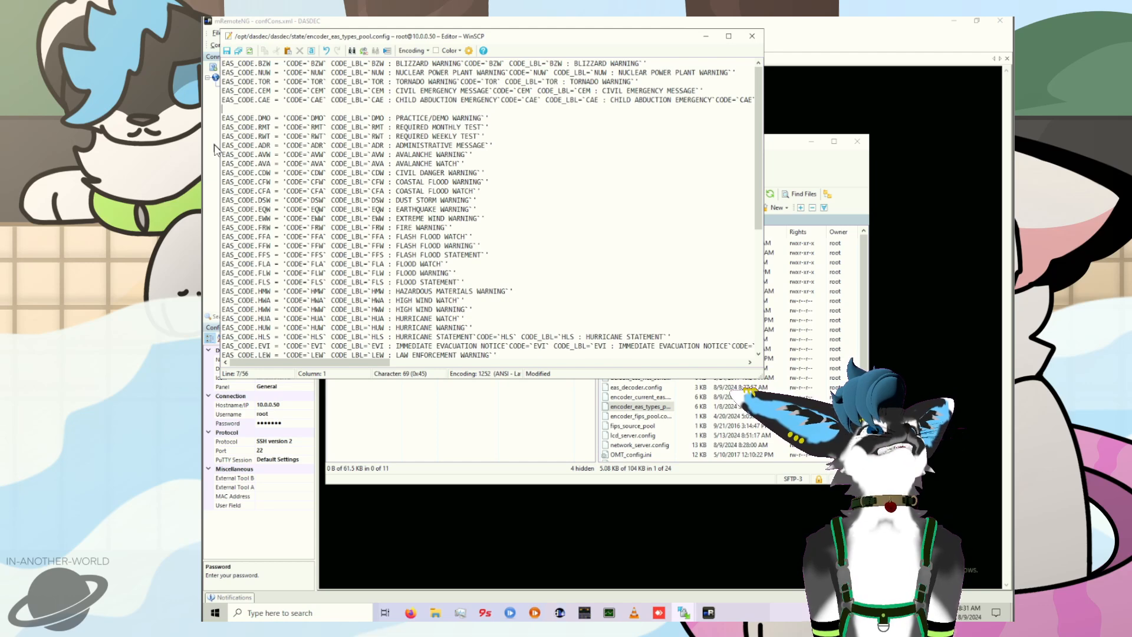
key(Up)
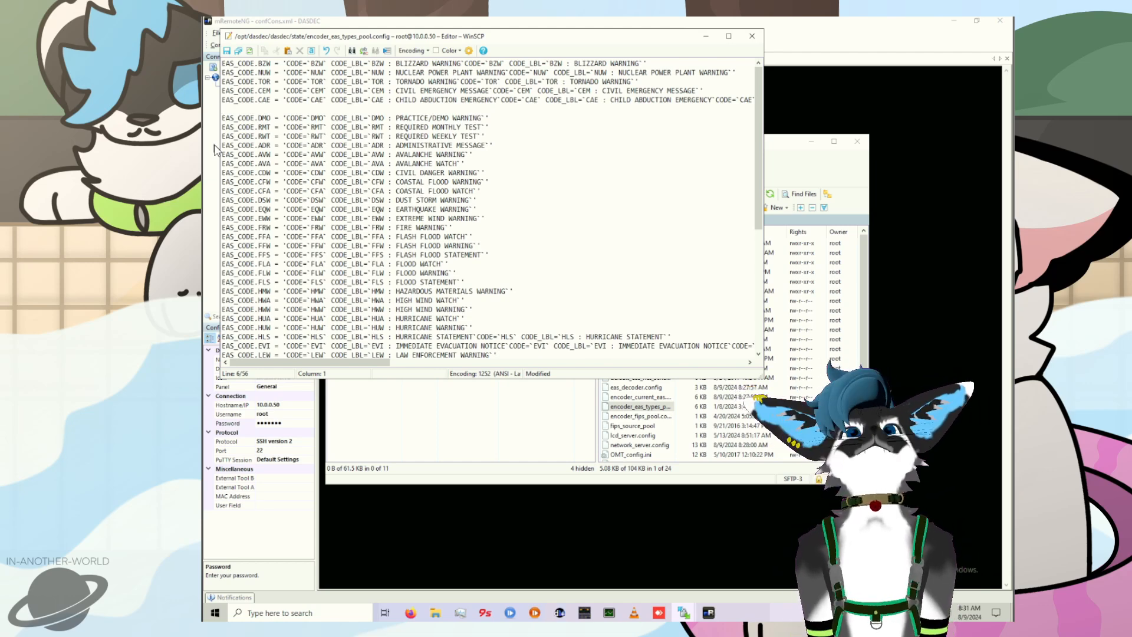
key(ctrl+v)
key(ctrl+z)
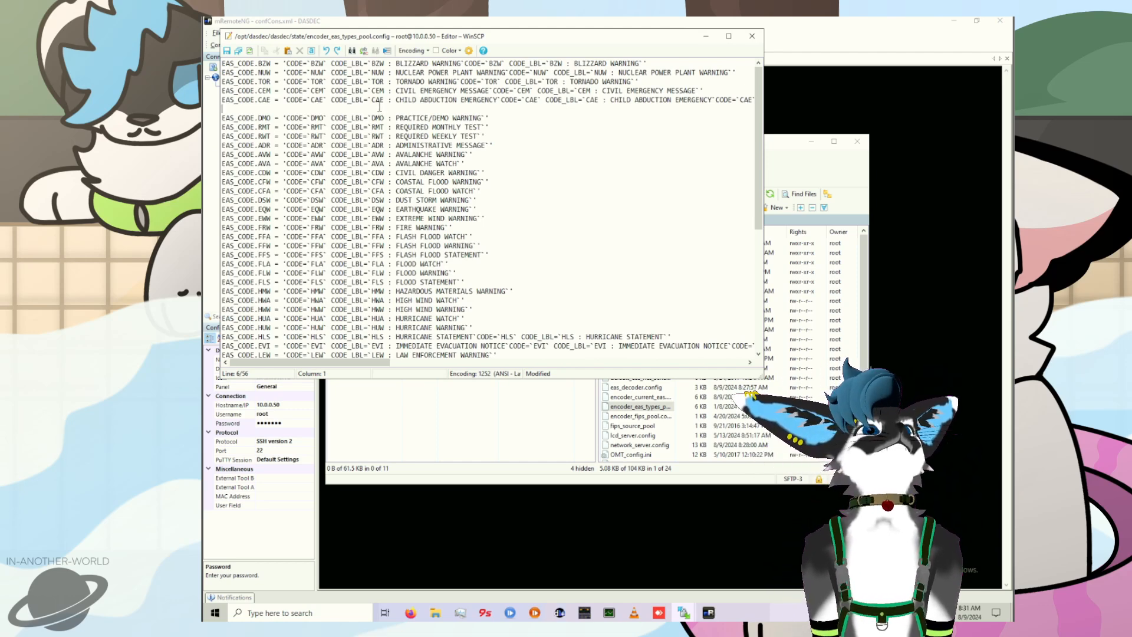
key(ctrl+v)
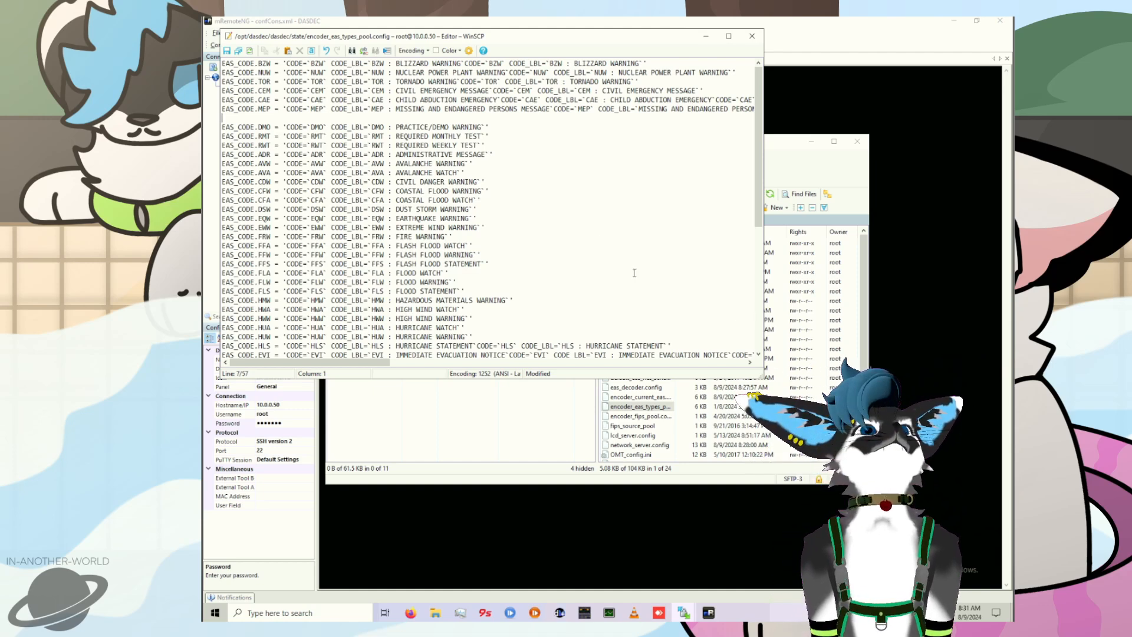
text(EAS_CODE.BLU = 'CODE=`BLU` CODE_LBL=`BLU : BLUE ALERT`CODE=`BLU` CODE_LBL=`BLU : BLUE ALERT`CODE=`BLU` CODE_LBL=`BLU : BLUE ALERT`CODE=`BLU` CODE_LBL=`BLU : BLUE ALERT`CODE=`BLU` CODE_LBL=`BLU : BLUE ALERT`')
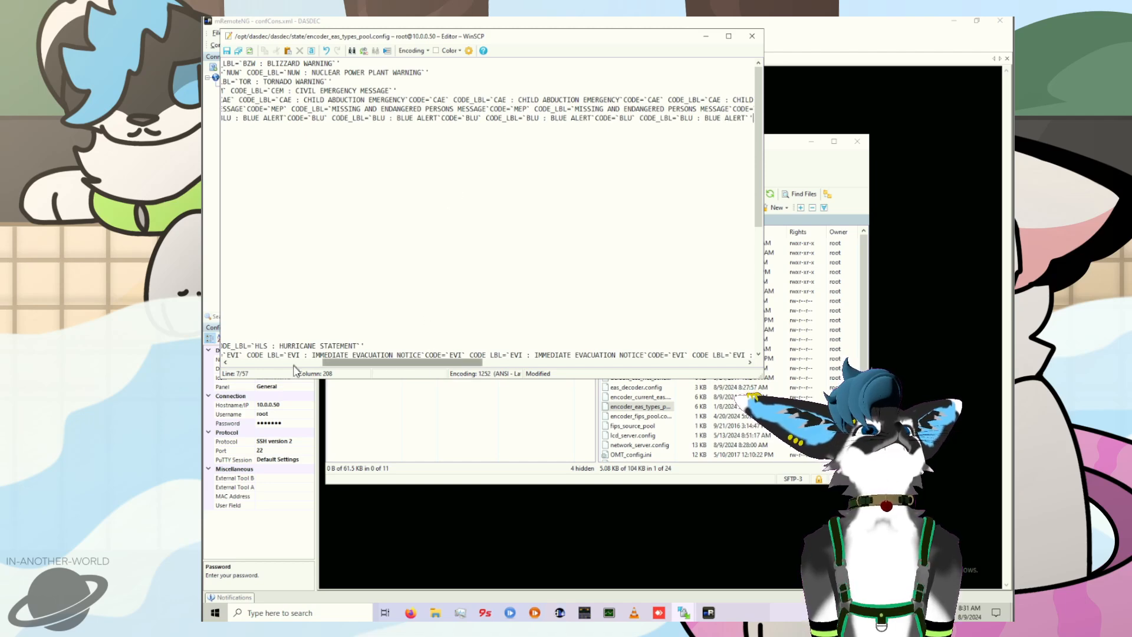
Step: Save encoder_eas_types_pool.config and close its editor
drag(451, 363, 244, 358)
click(371, 273)
key(ctrl+s)
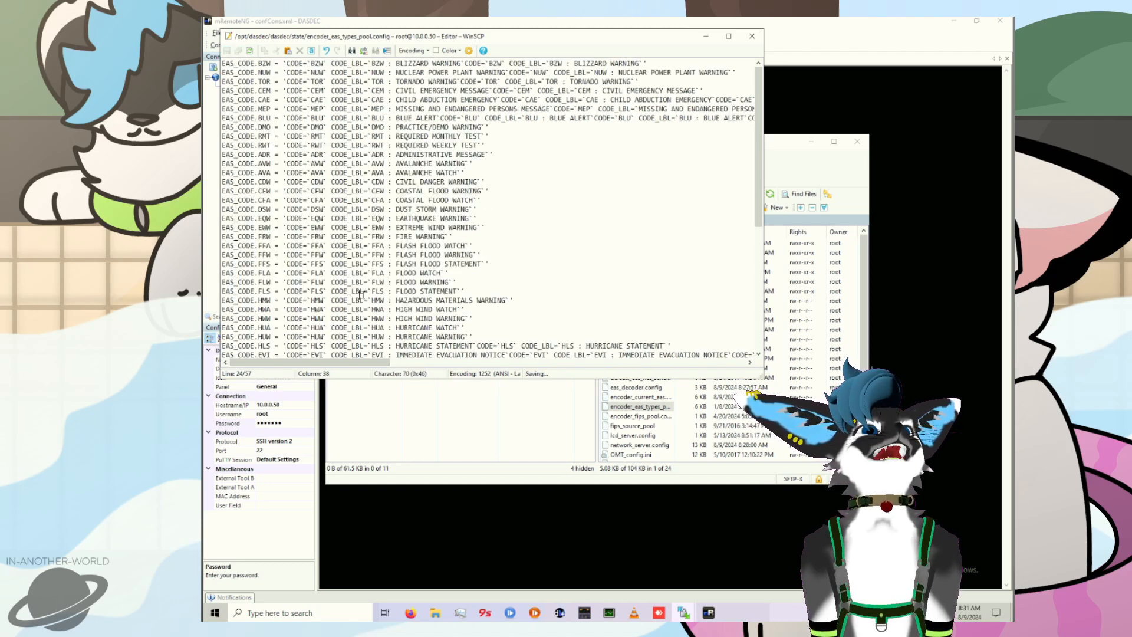
click(392, 282)
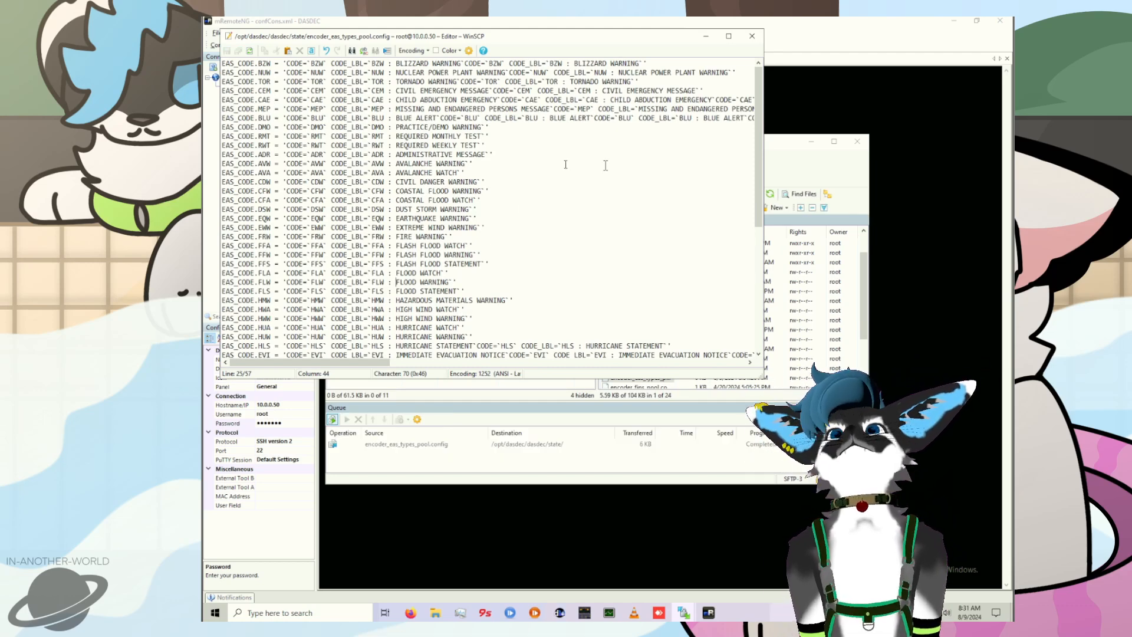
click(752, 36)
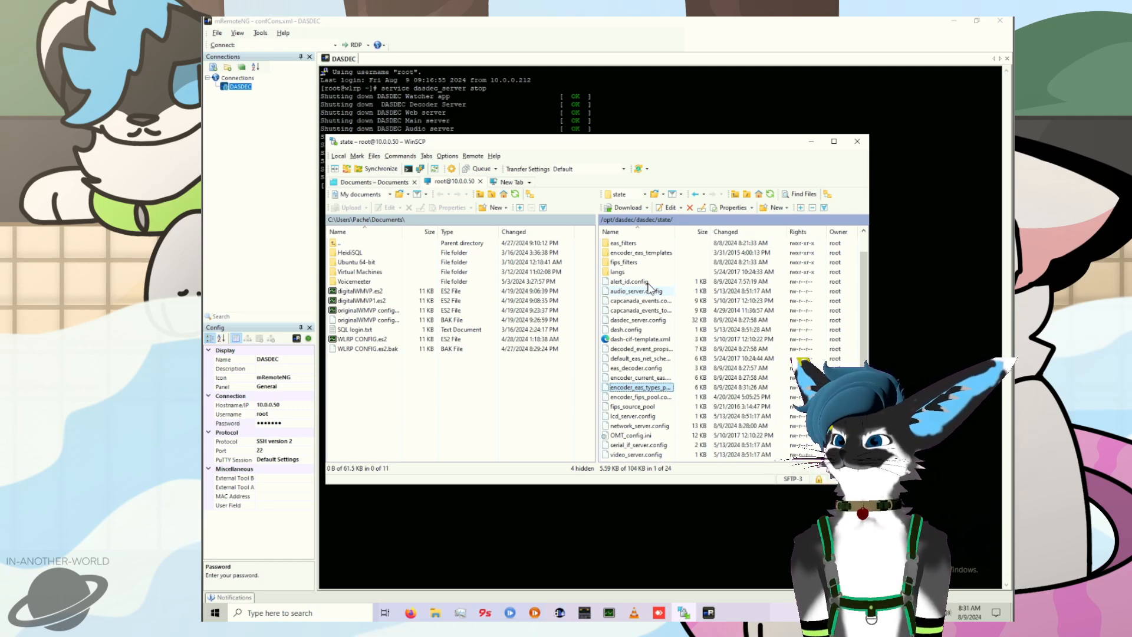
Step: Go to the /opt/dasdec/web/html/ folder and select EAS_code_table.html
scroll(651, 288, up, 1)
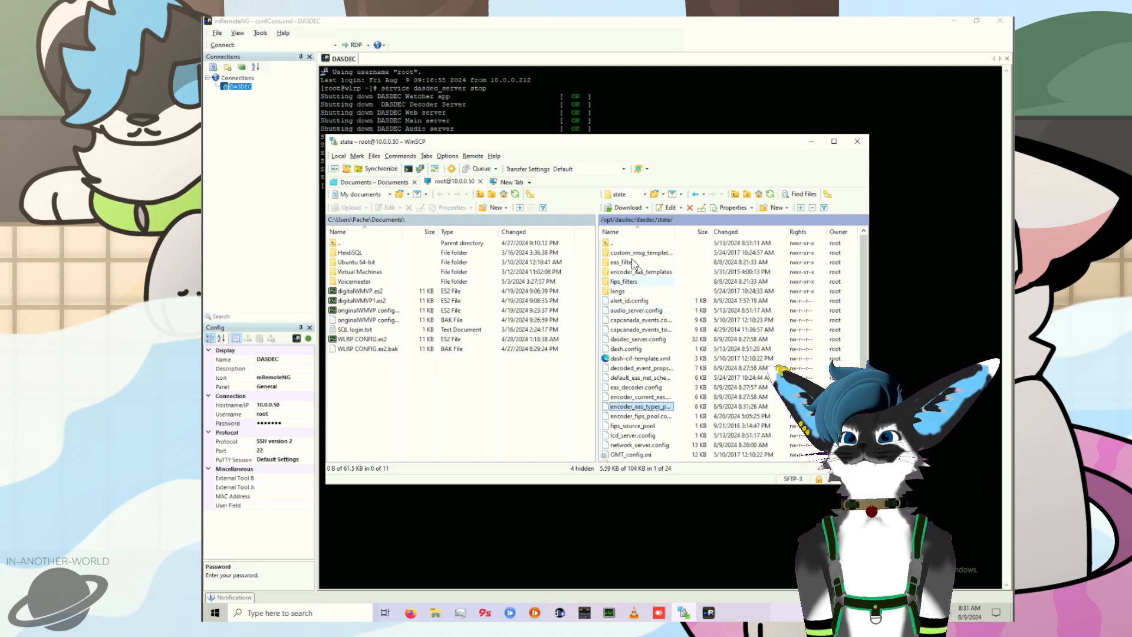
click(618, 247)
double_click(618, 246)
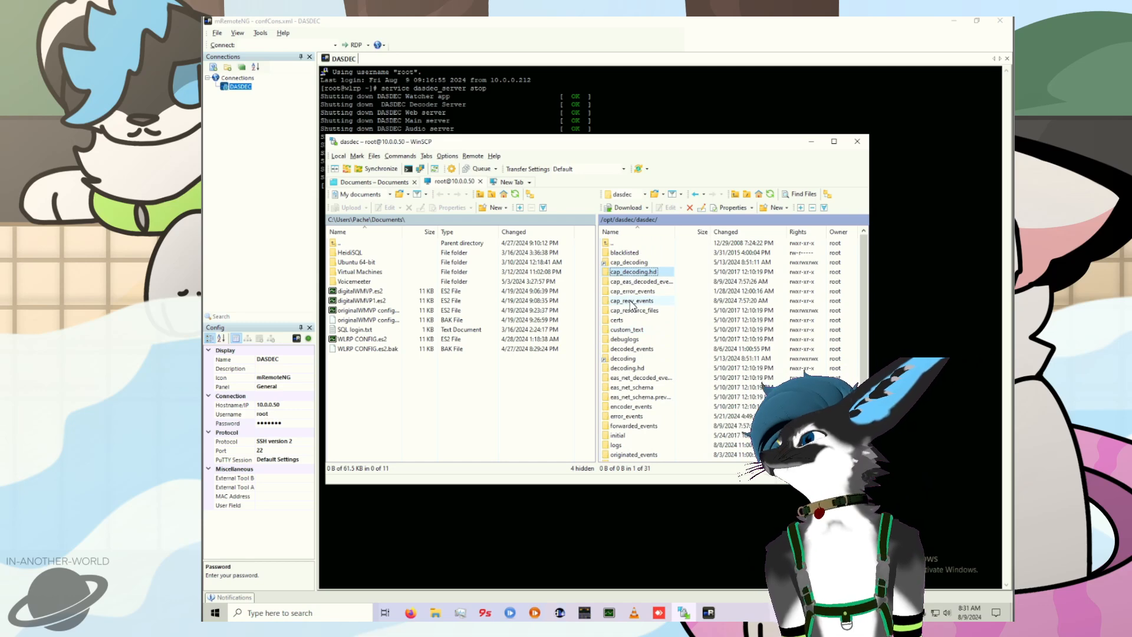
double_click(624, 244)
double_click(629, 275)
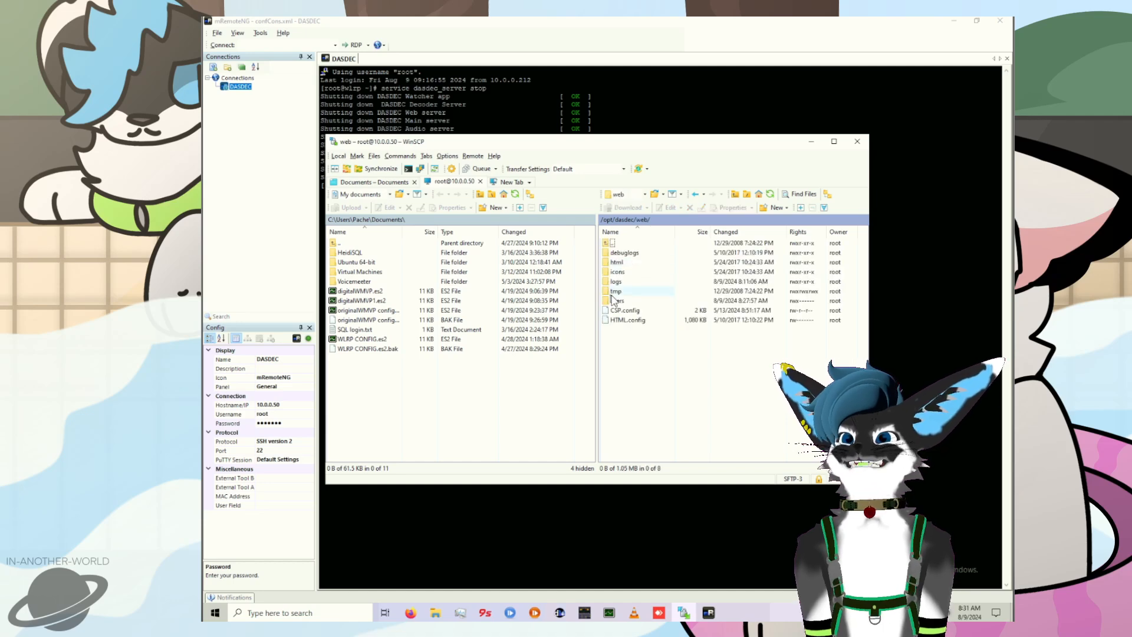
double_click(621, 263)
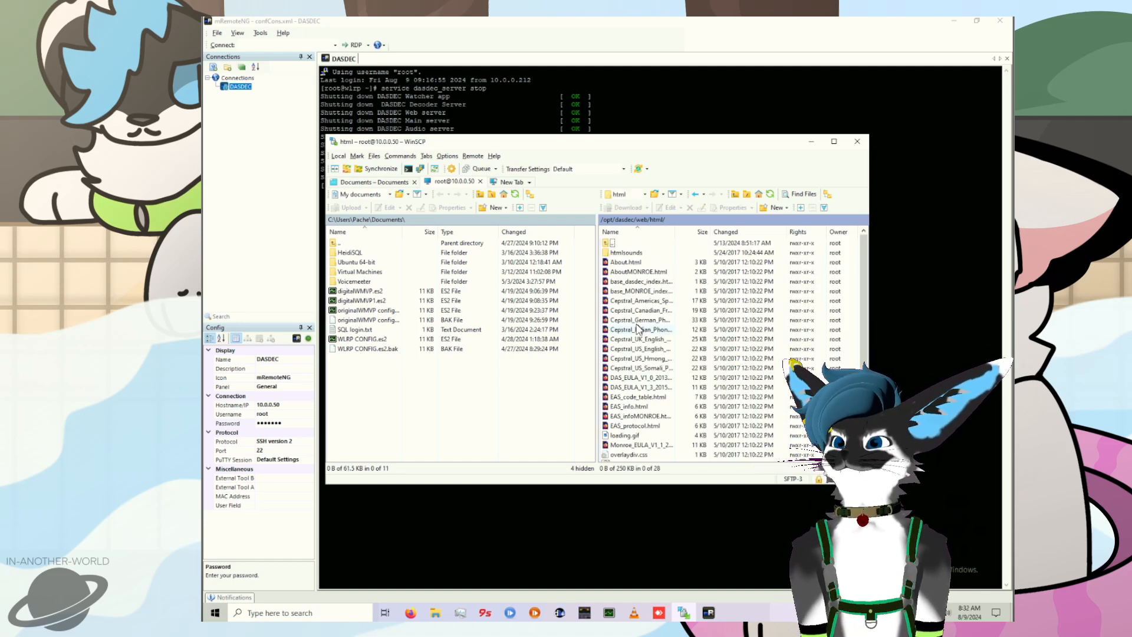
click(641, 398)
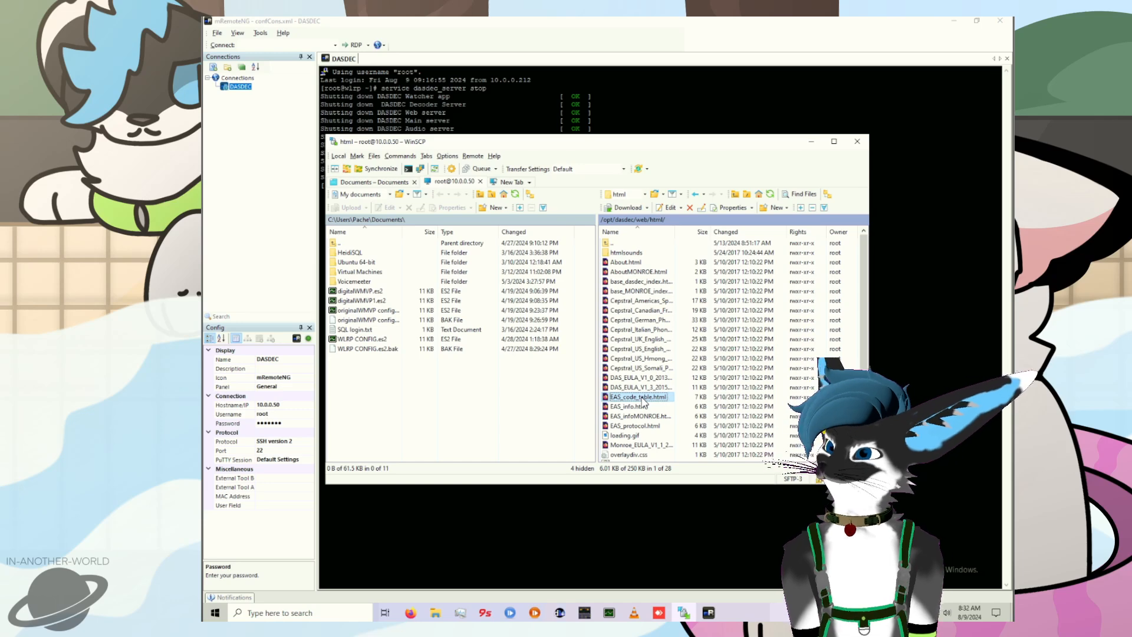
Step: Open EAS_code_table.html in the internal editor
right_click(643, 401)
mouse_move(731, 421)
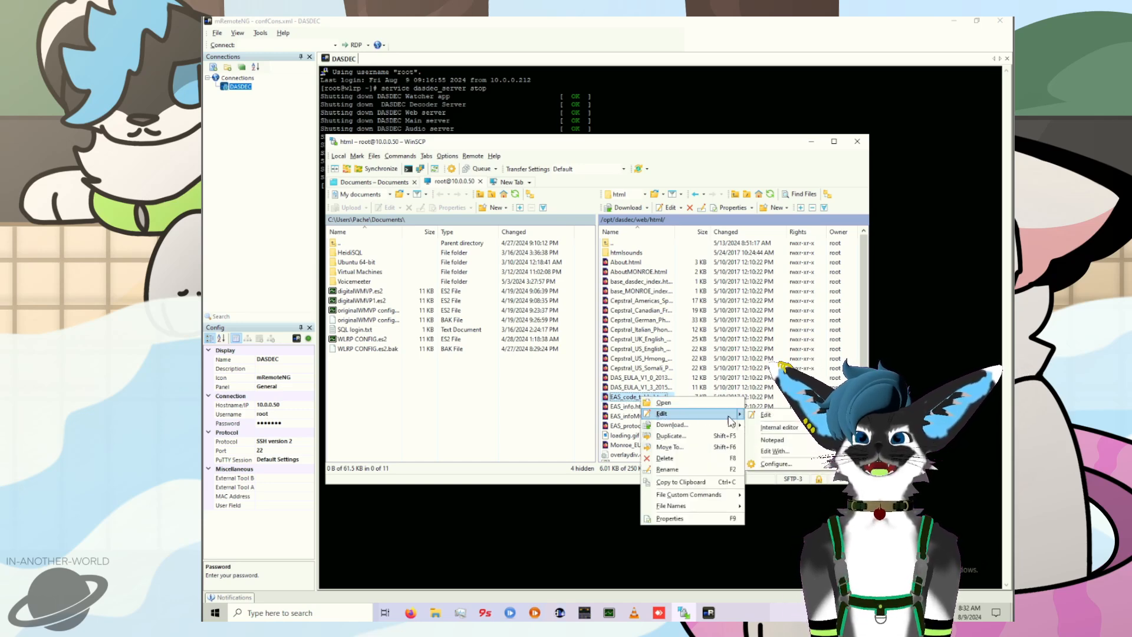
click(772, 425)
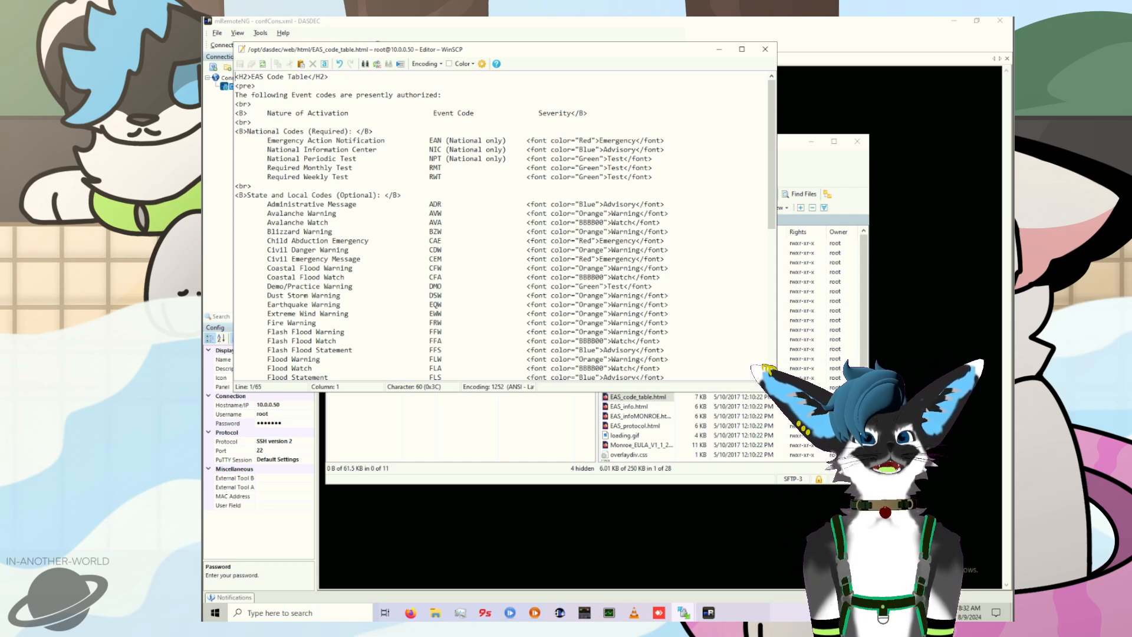
Step: Below the Child Abduction Emergency row, paste red Emergency rows for Missing and Endangered Persons Message (MEP) and Blue Alert (BLU), then save and close the file
click(579, 277)
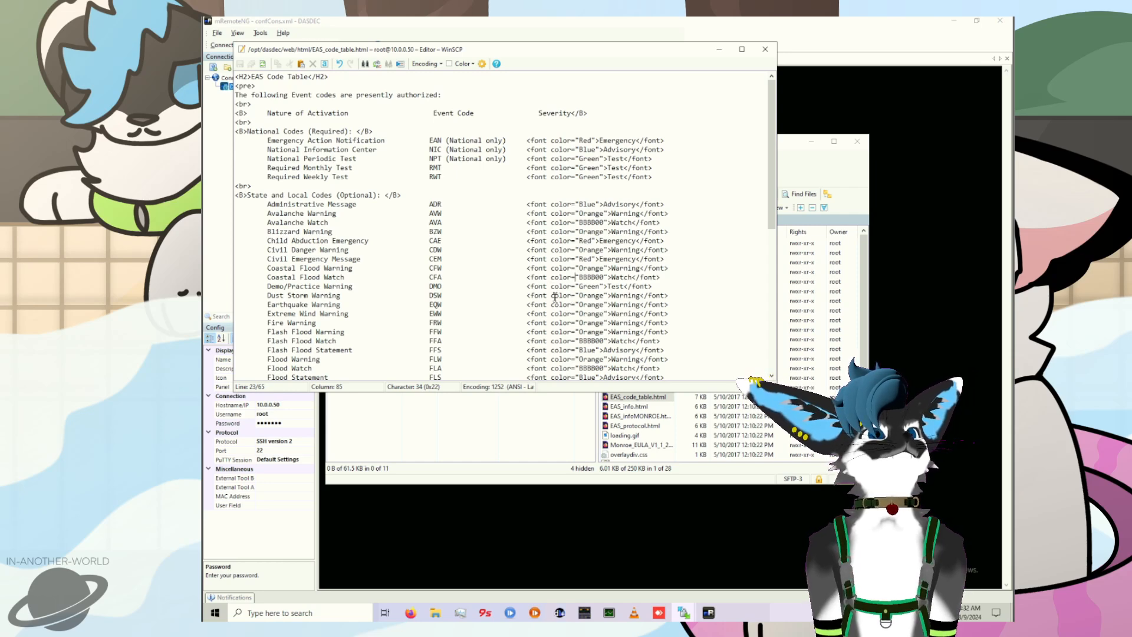
scroll(553, 289, down, 1)
scroll(554, 290, up, 1)
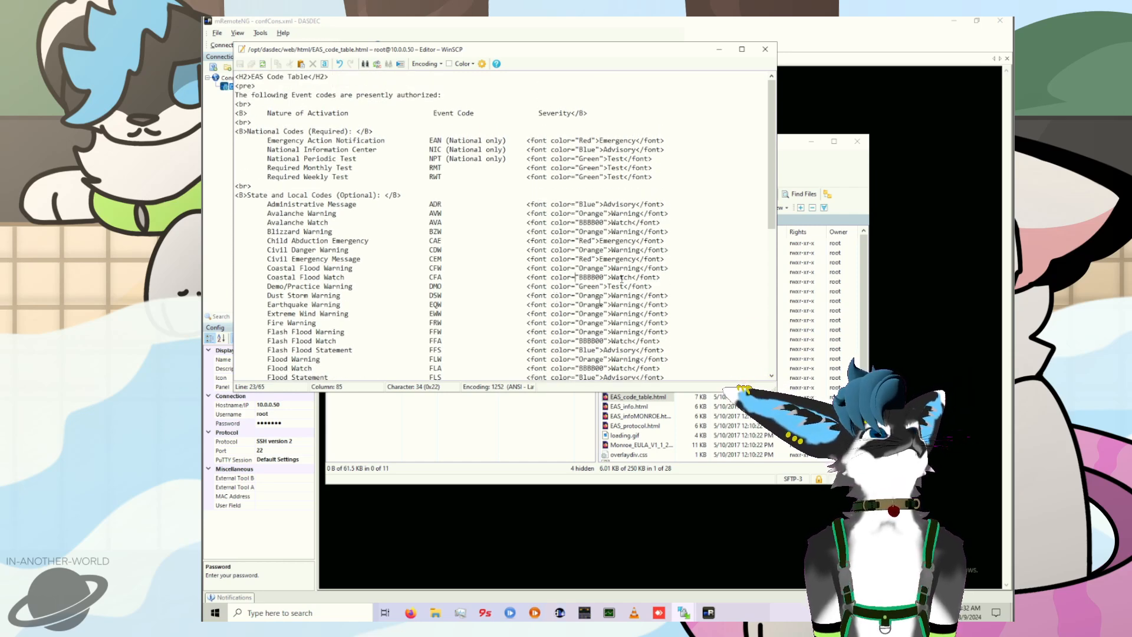
click(682, 240)
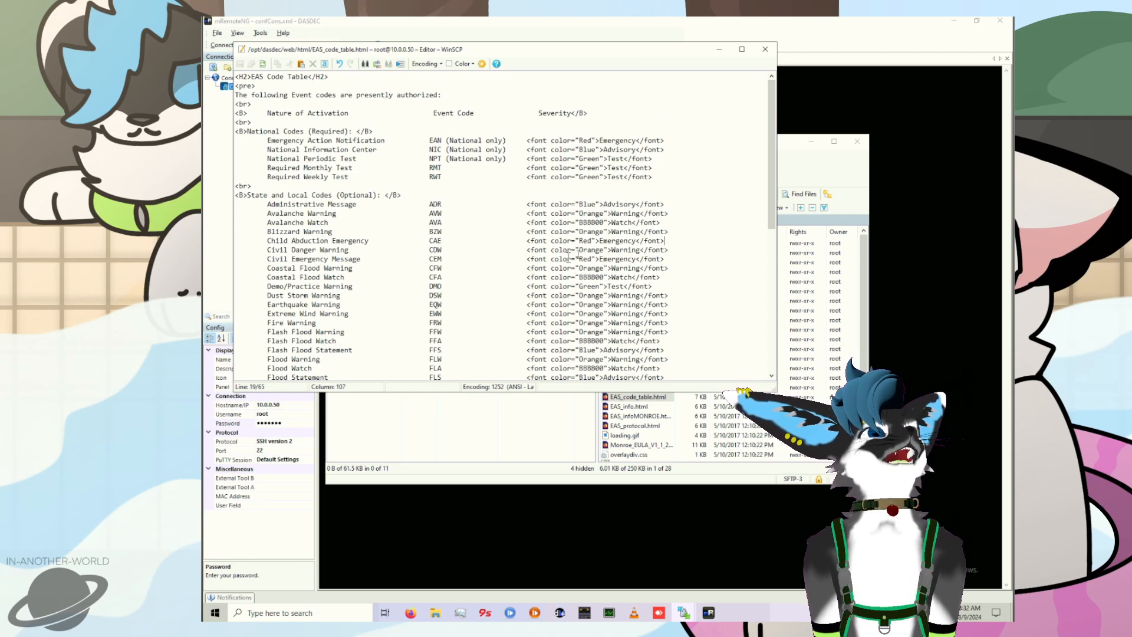
key(Return)
text(Missing and Endangered Persons Message  MEP                     <font color="Red">Emergency</font>)
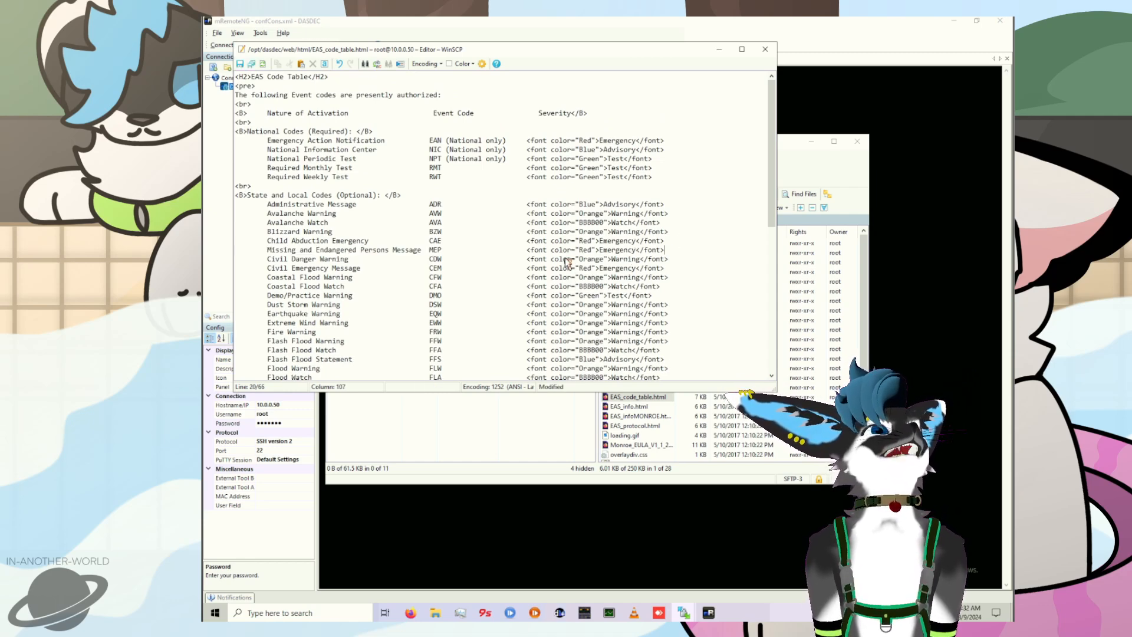
key(Return)
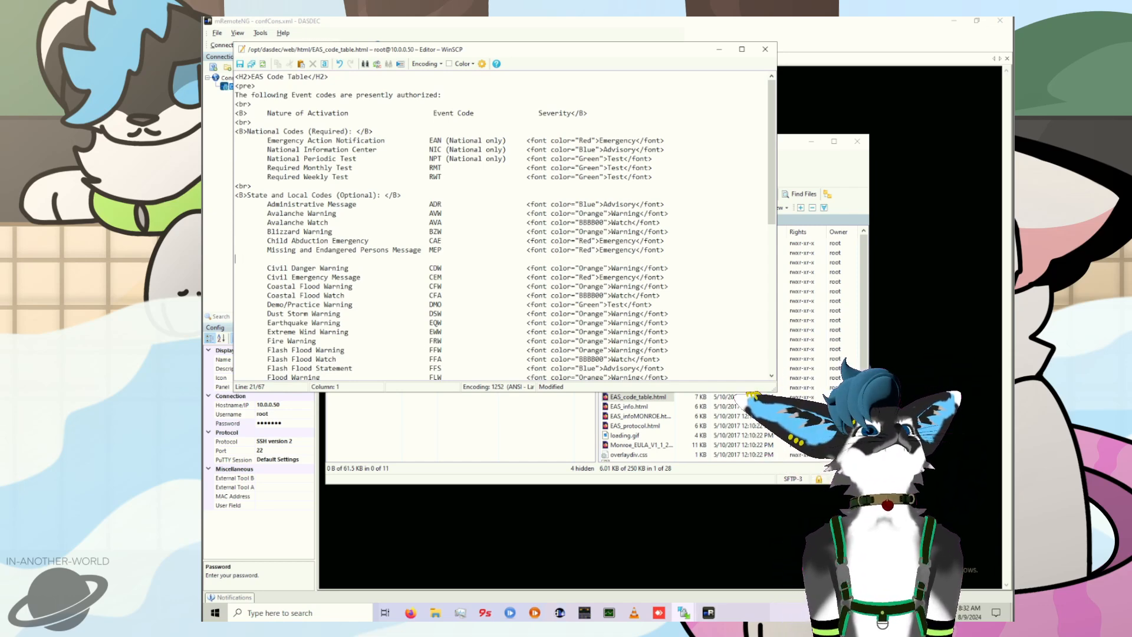
text(Blue Alert                              BLU                     <font color="Red">Emergency</font>)
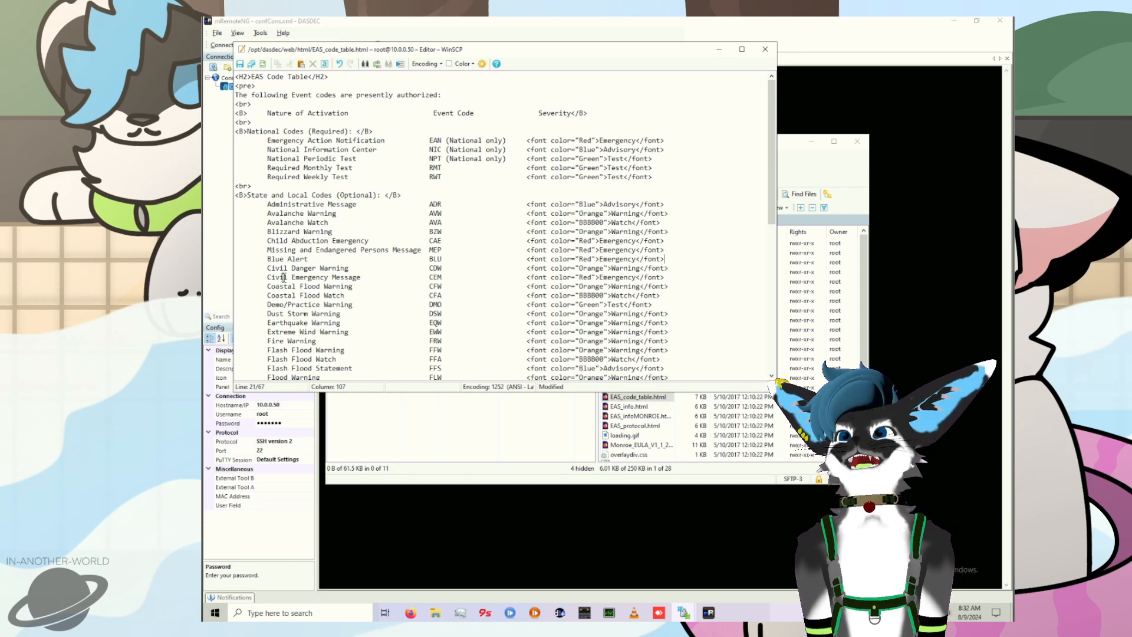
click(240, 64)
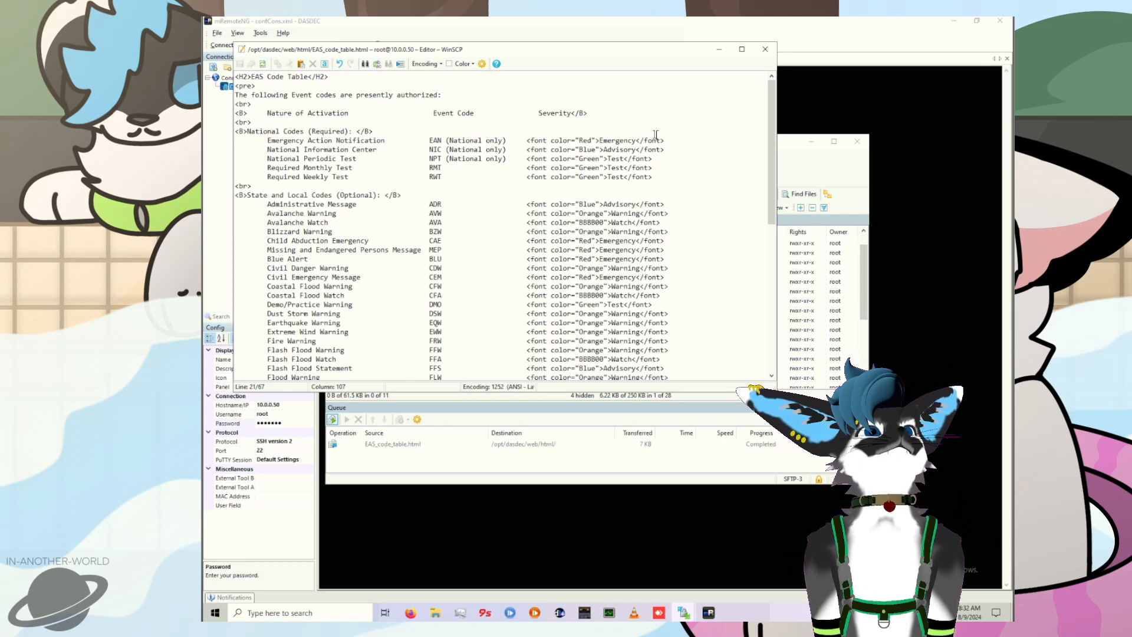
click(765, 49)
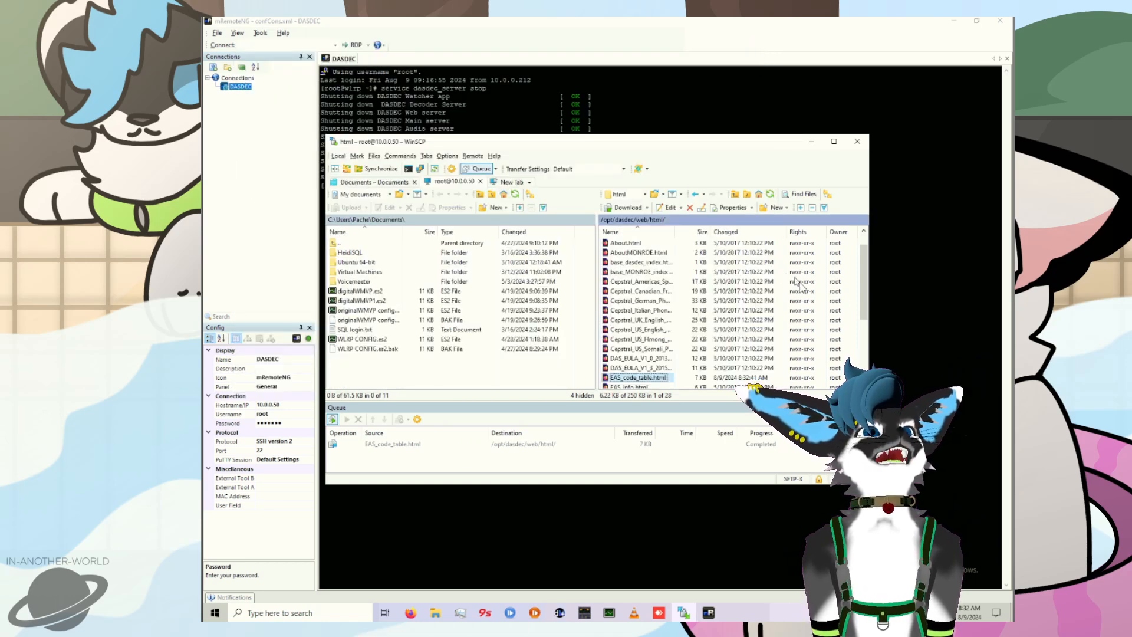
Step: Start the DASDEC services from the SSH terminal with the command service dasdec_server start
click(931, 332)
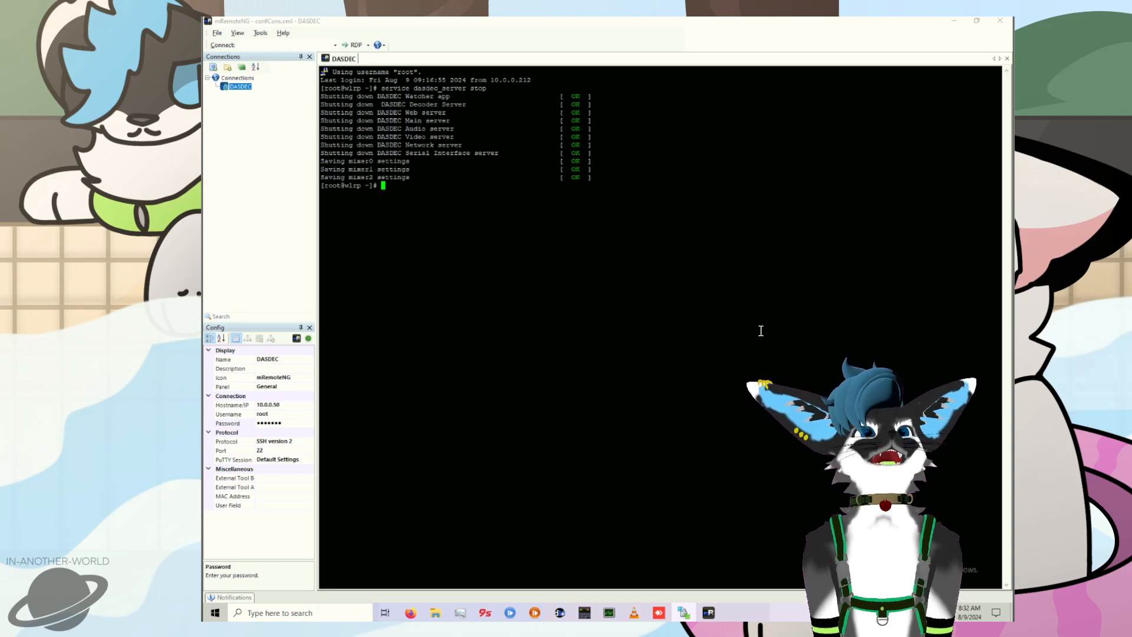
key(Up)
key(BackSpace)
key(BackSpace)
text(art)
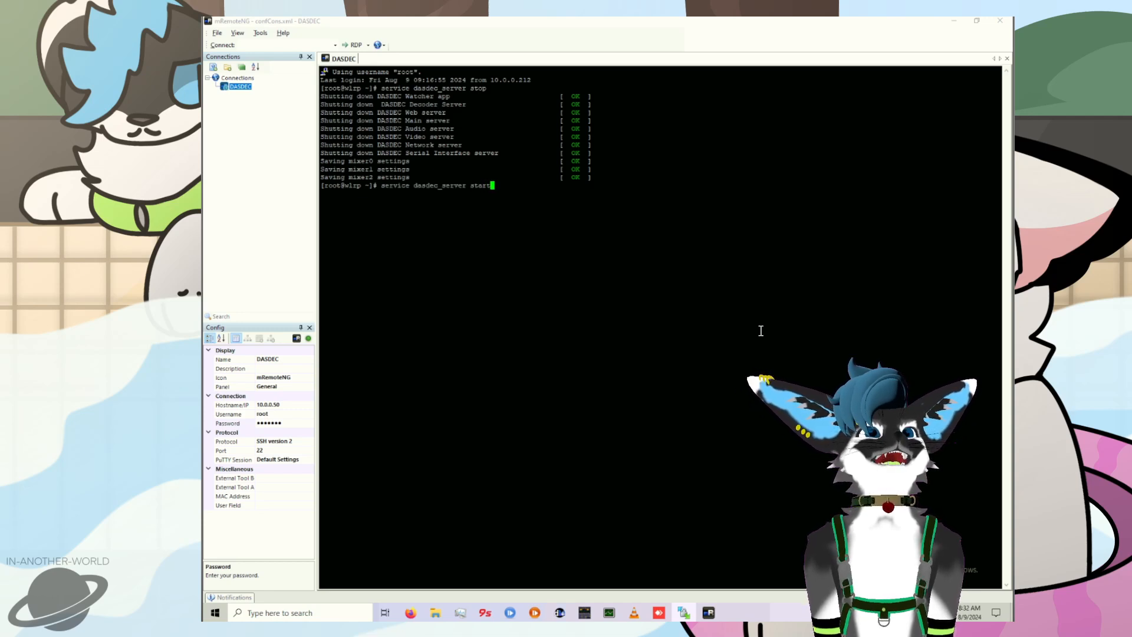
key(Return)
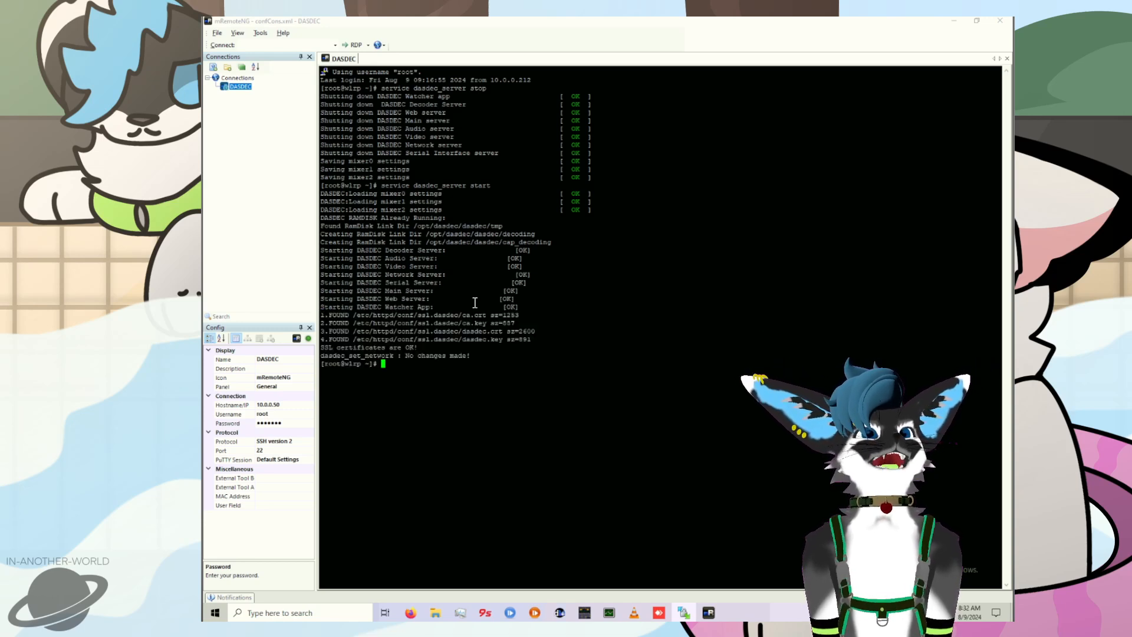
Step: Switch to Firefox and reload the DASDEC web interface, agreeing to resend the page's form data
click(410, 613)
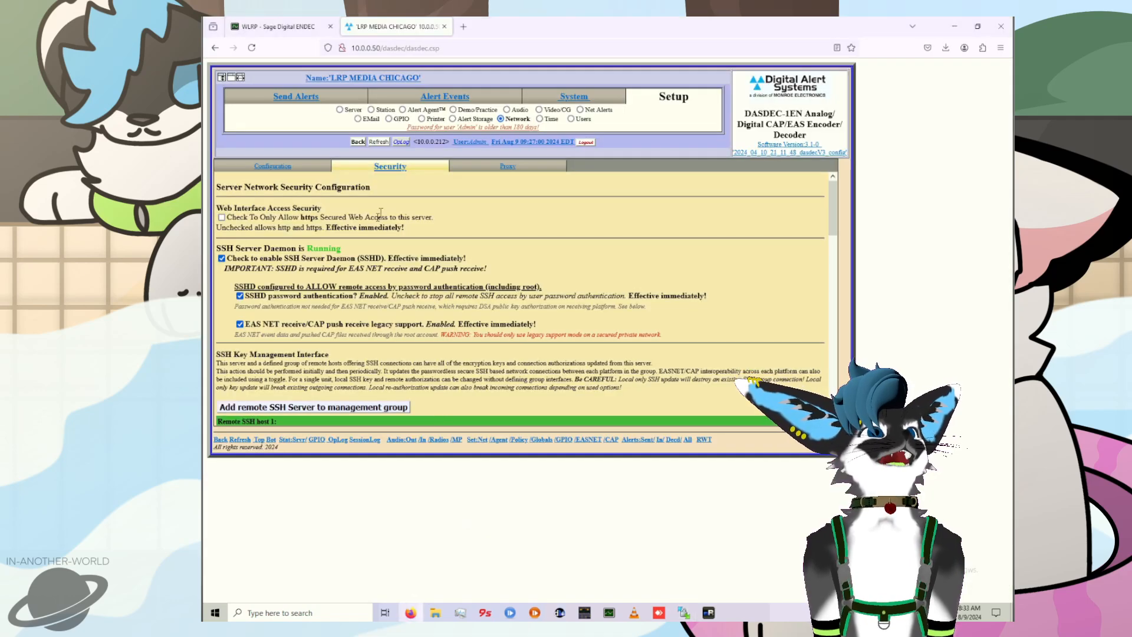
click(251, 47)
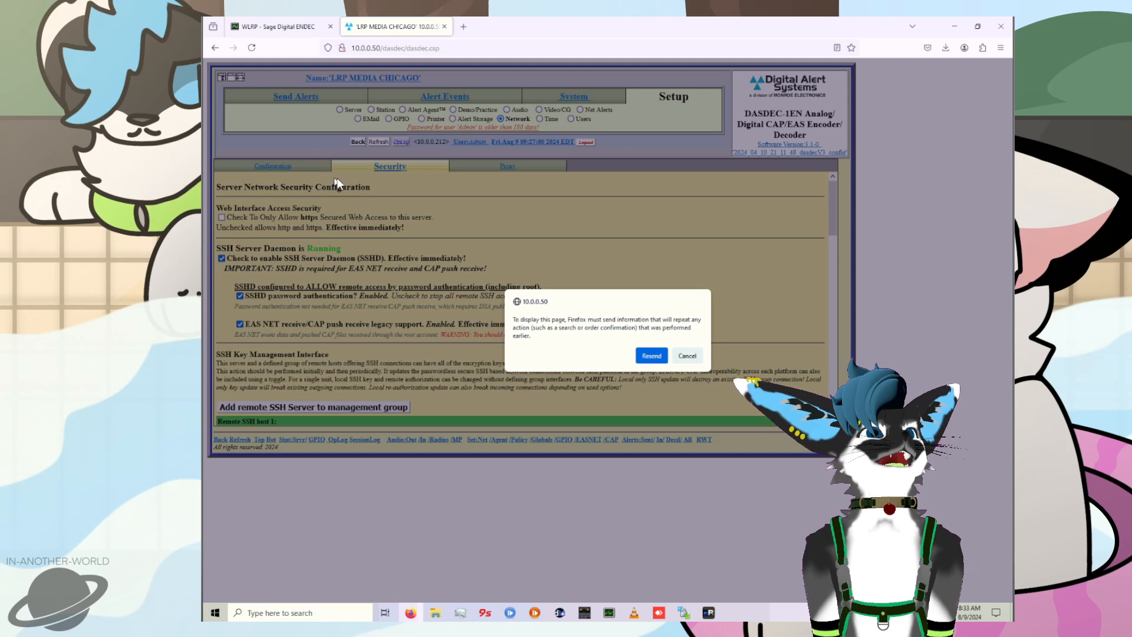
click(652, 355)
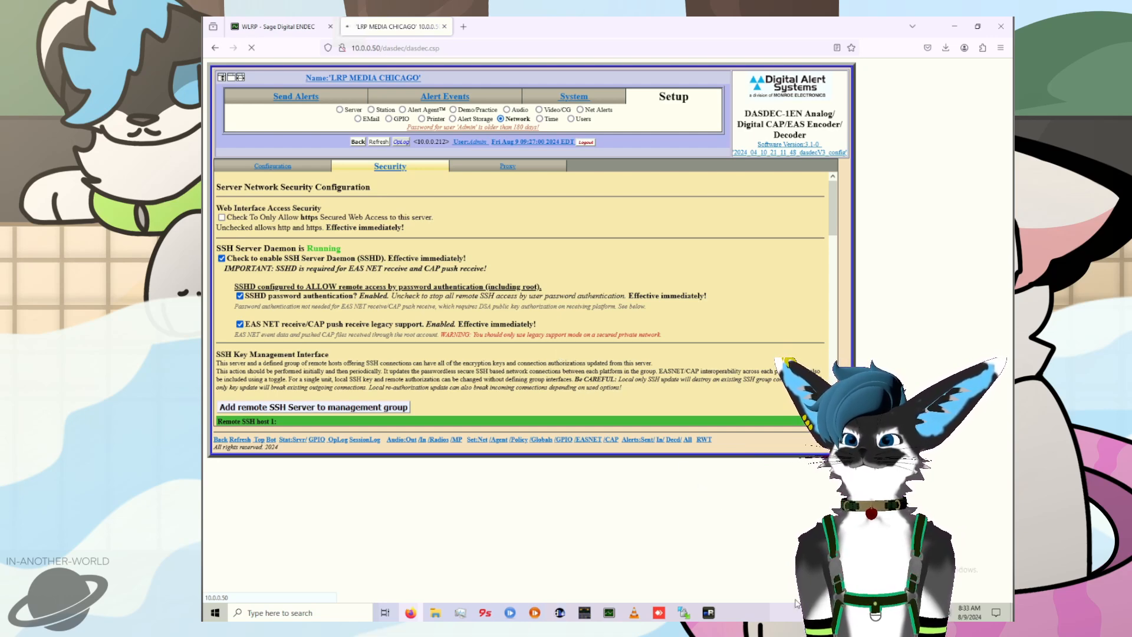
mouse_move(609, 613)
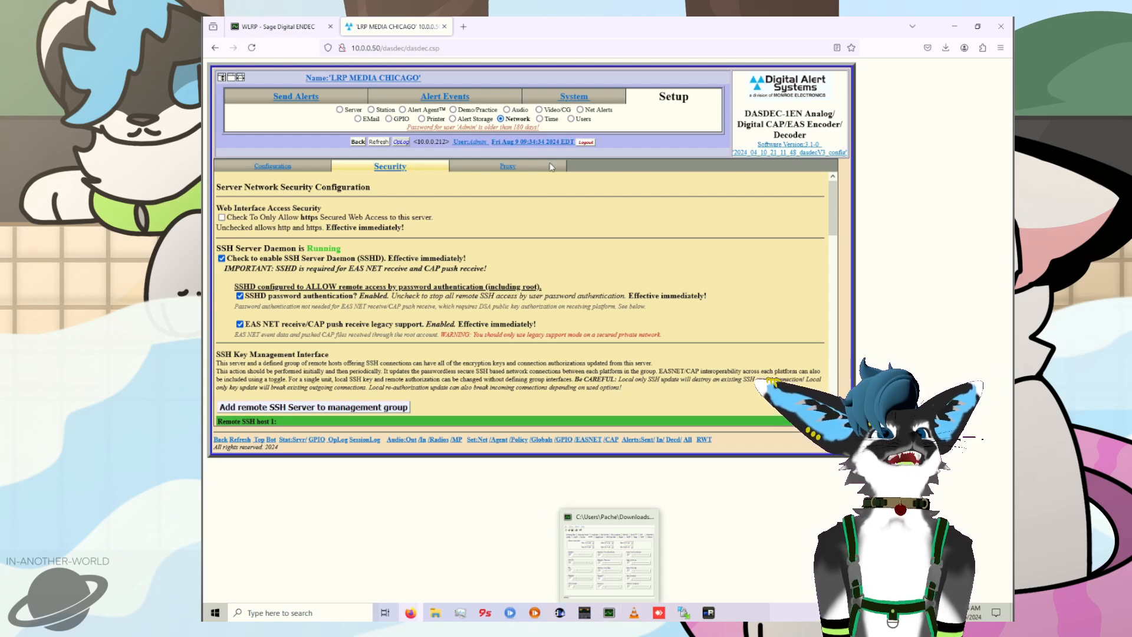
Step: On the Send Alerts page, set the alert's EAS code to MEP : MISSING AND ENDANGERED PERSONS MESSAGE
click(393, 163)
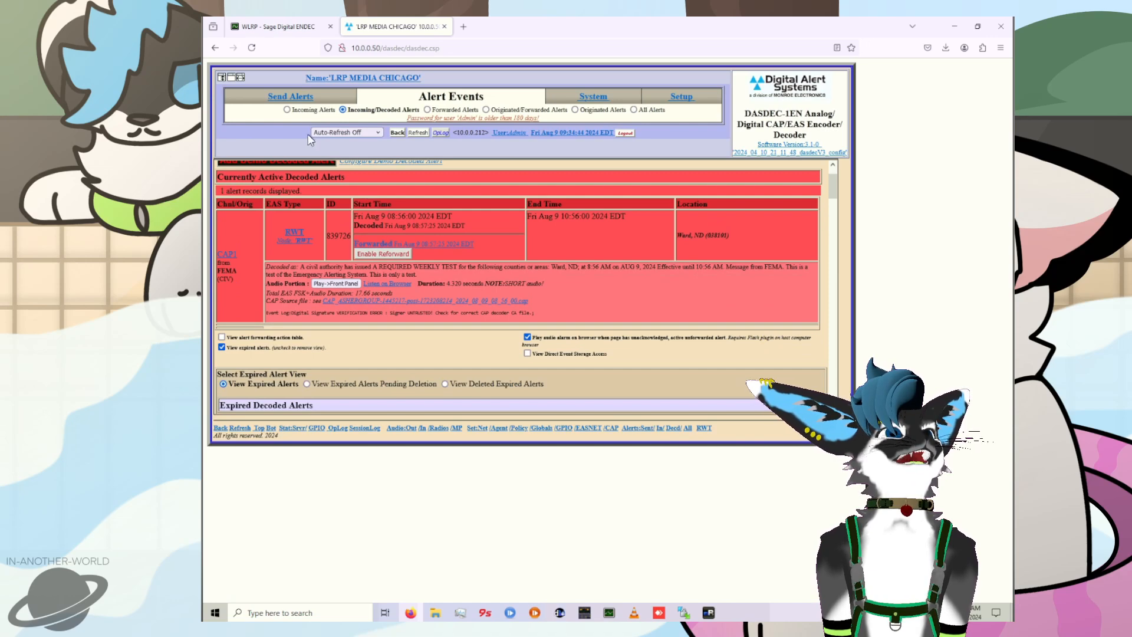
scroll(326, 208, up, 2)
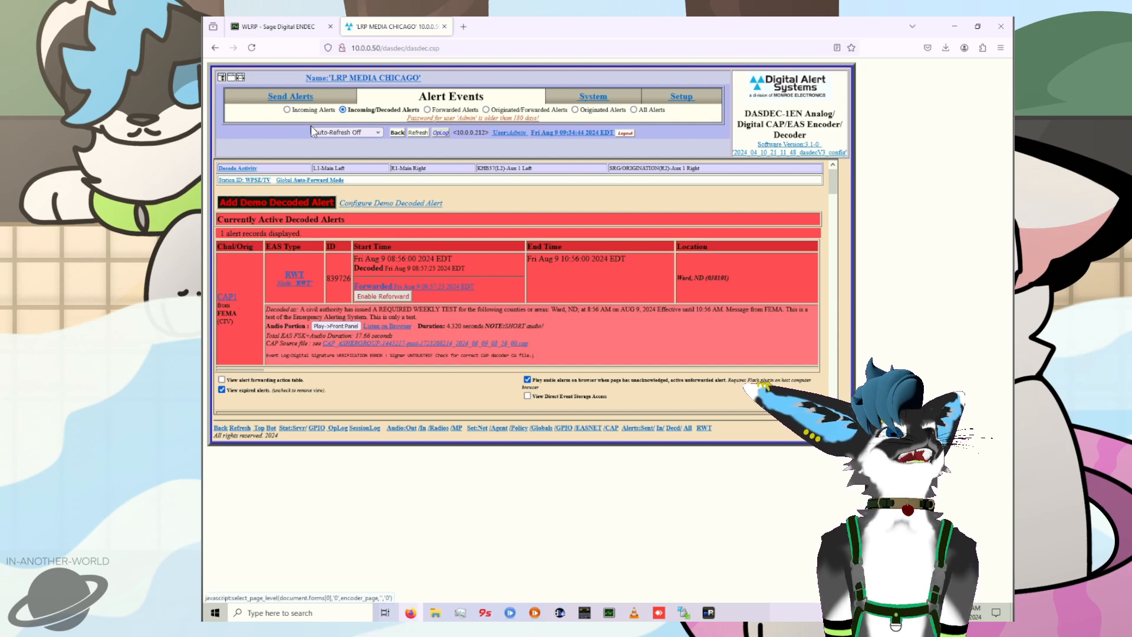
click(292, 97)
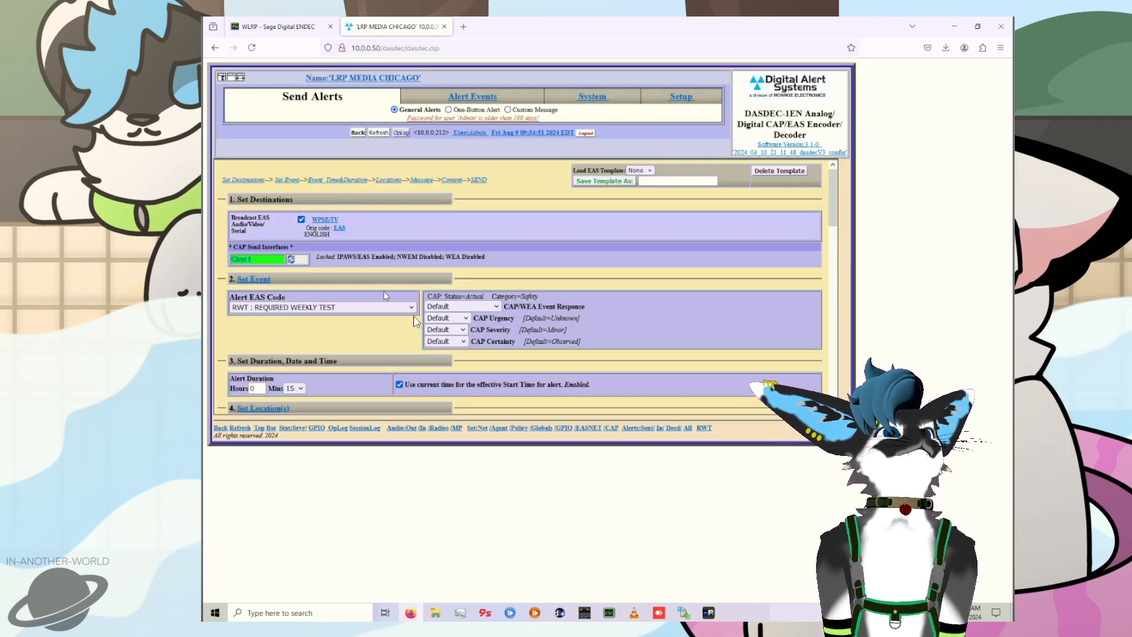
click(353, 307)
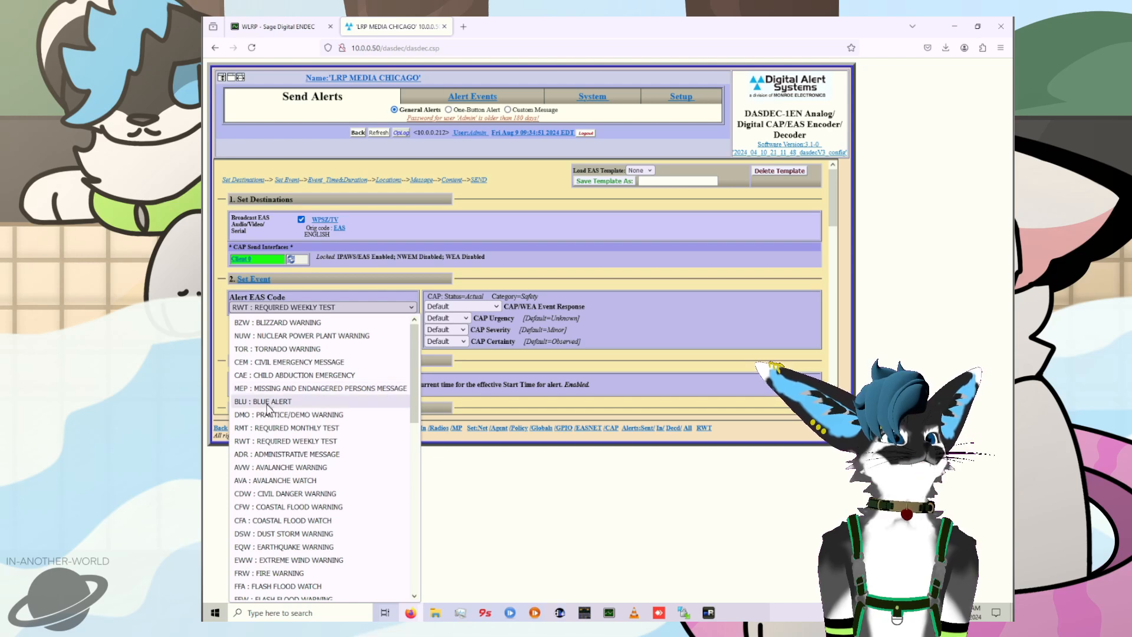
click(331, 389)
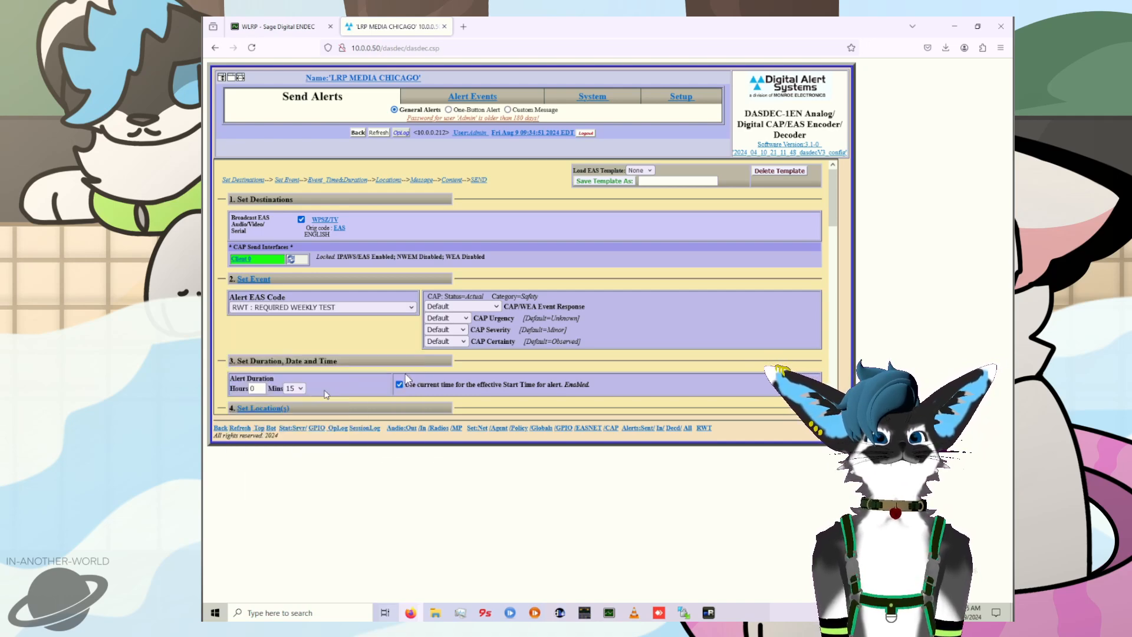
Step: Review the MEP alert's location and English message contents, and send the alert
scroll(466, 401, down, 10)
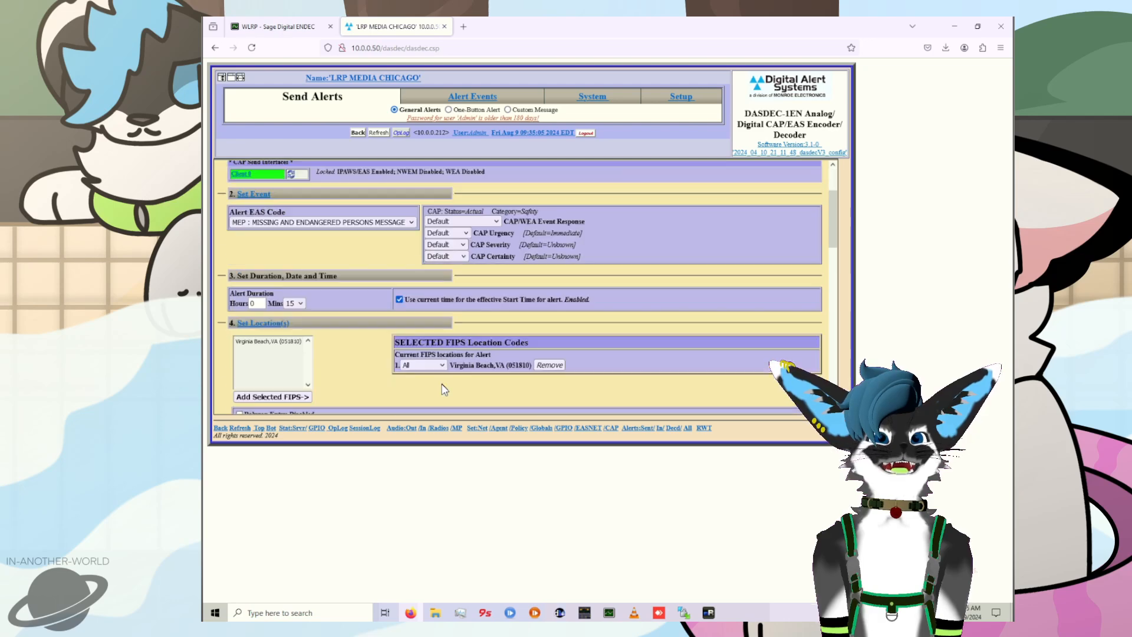
scroll(442, 384, down, 8)
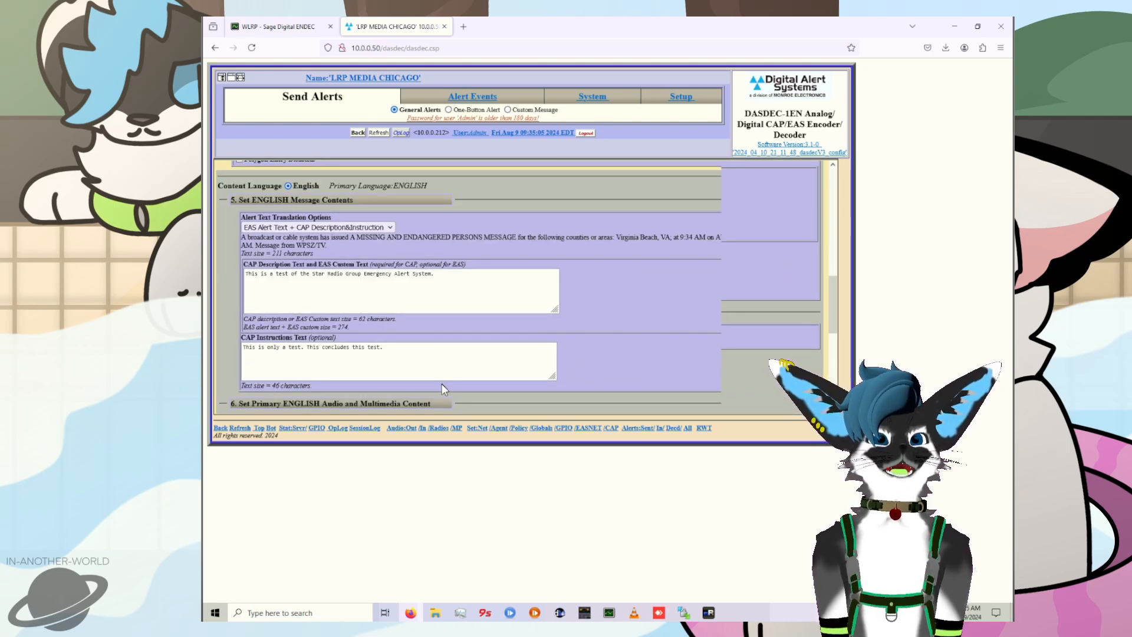
scroll(455, 380, down, 3)
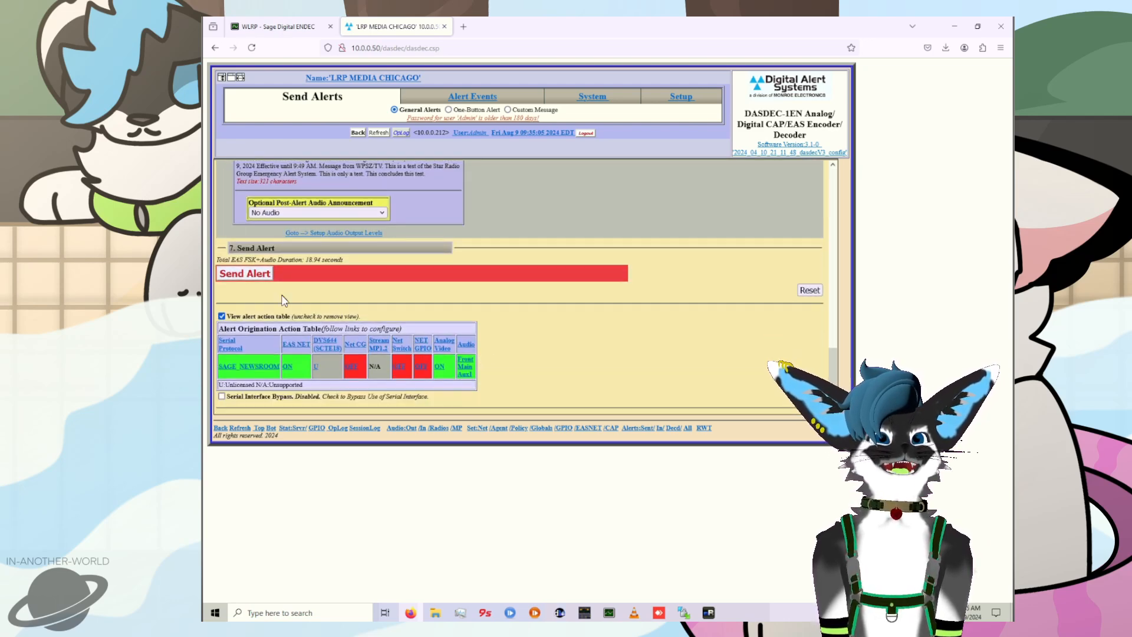
click(263, 274)
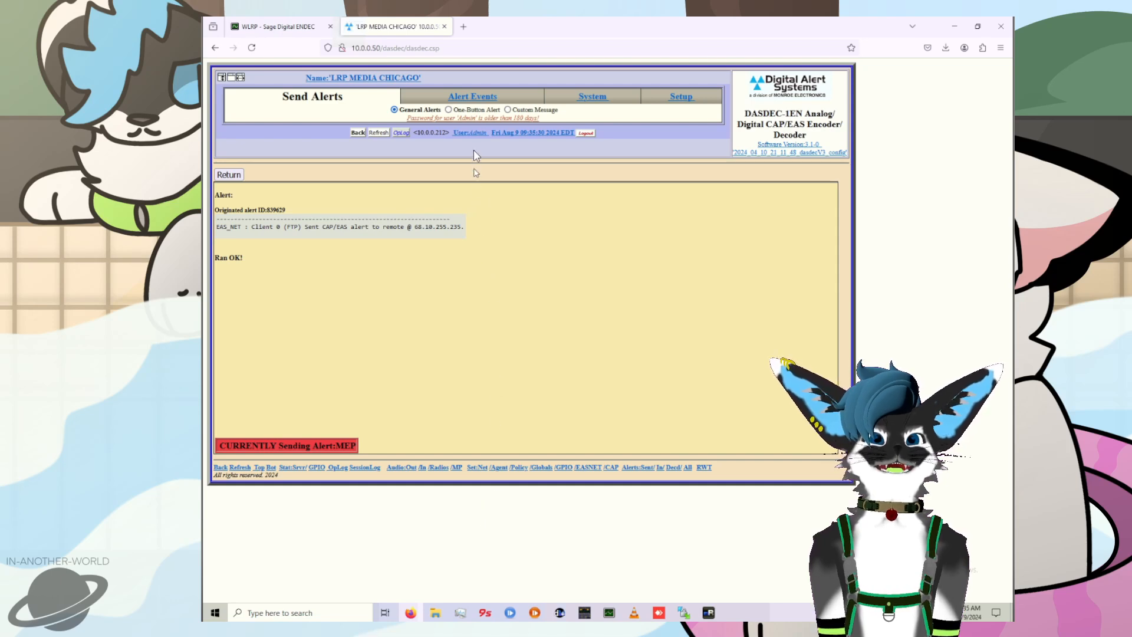
Step: Show all alerts in the alert events and examine the originated MEP alert among the currently active ones
click(466, 104)
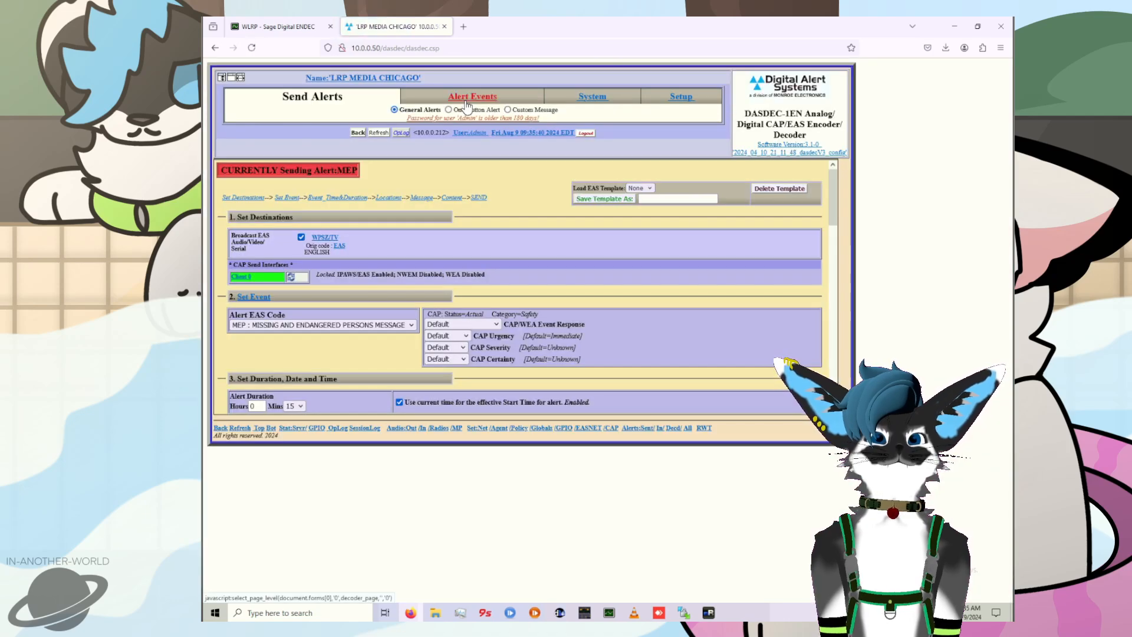
click(466, 100)
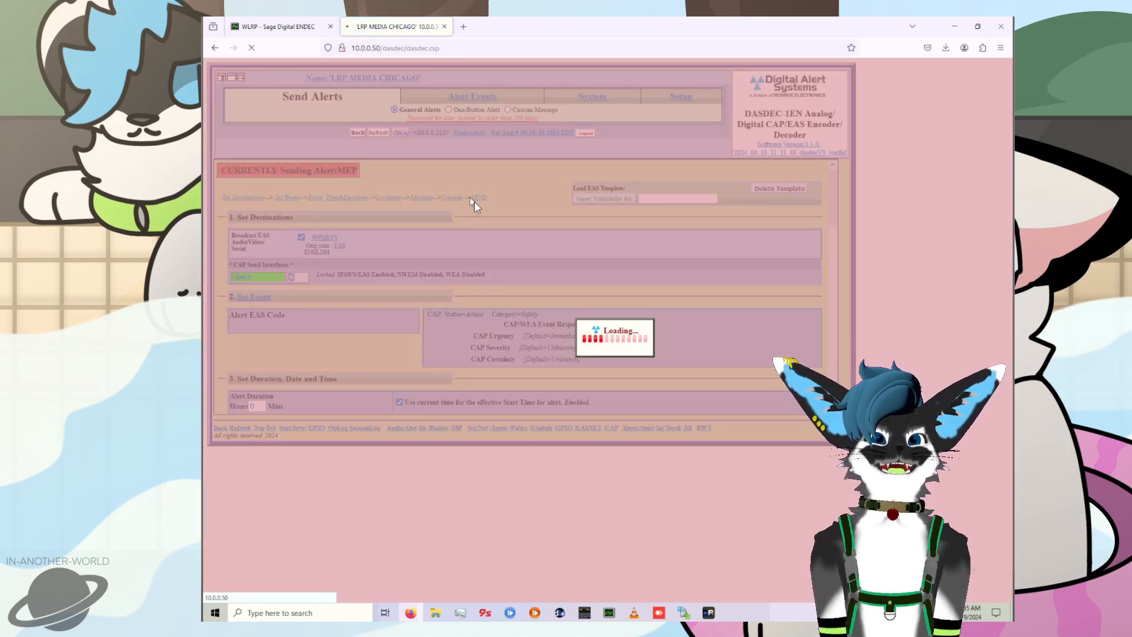
scroll(452, 266, down, 3)
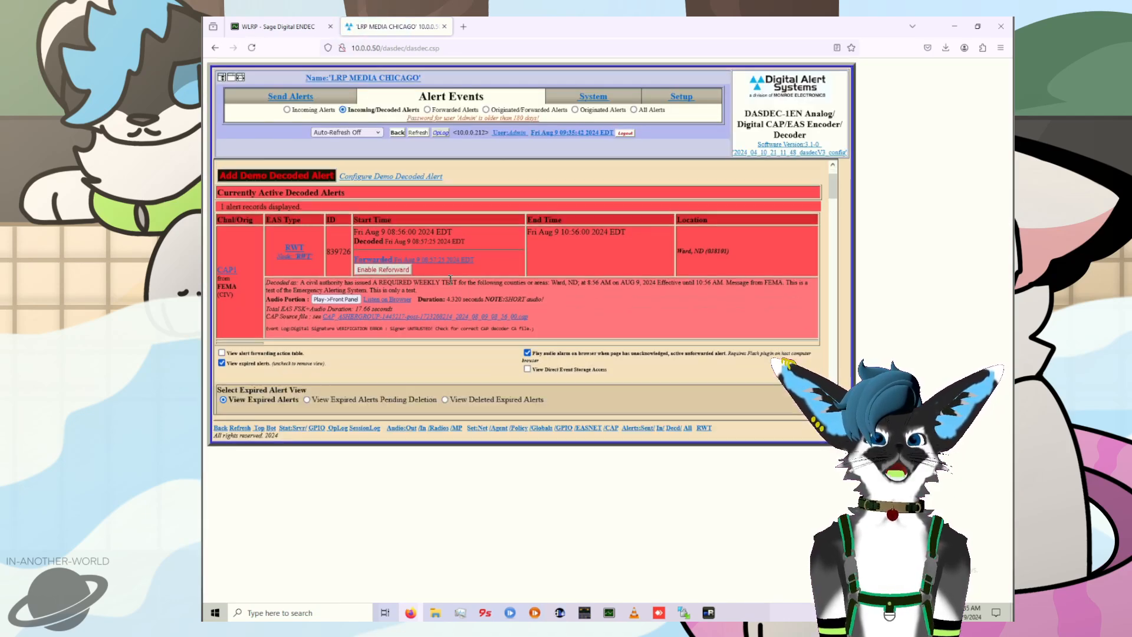
scroll(453, 274, up, 3)
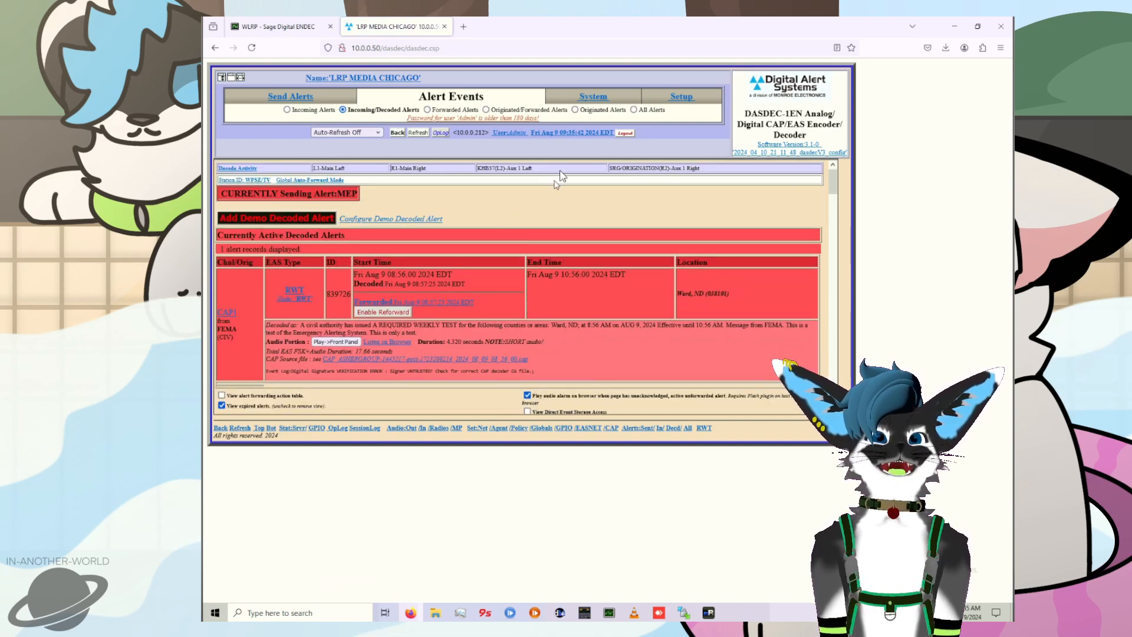
scroll(538, 223, down, 3)
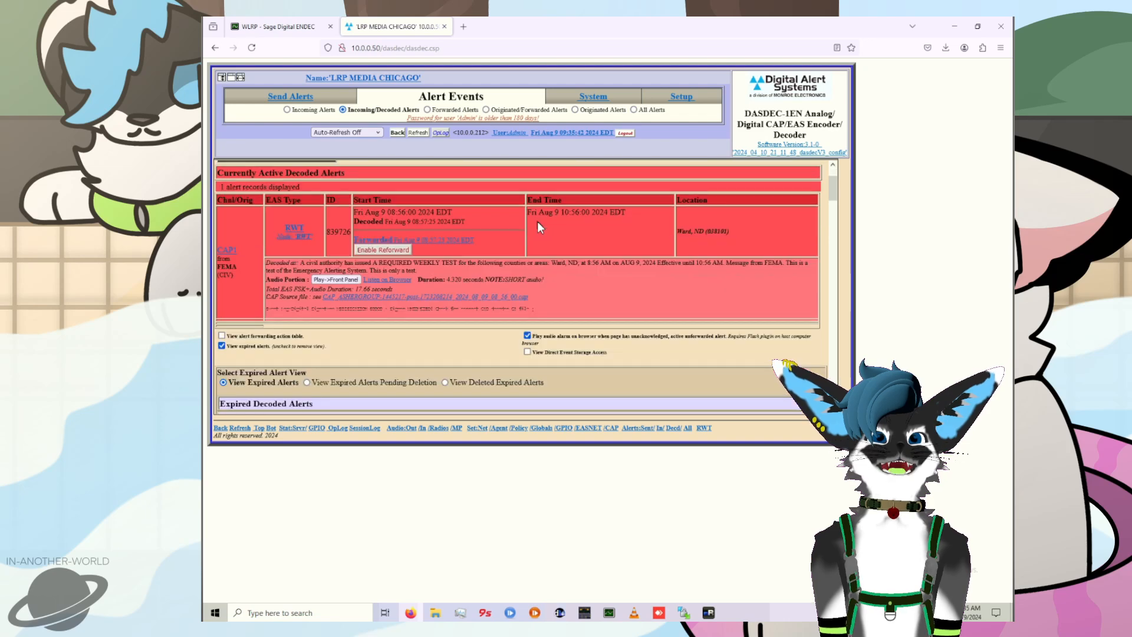
scroll(565, 233, up, 3)
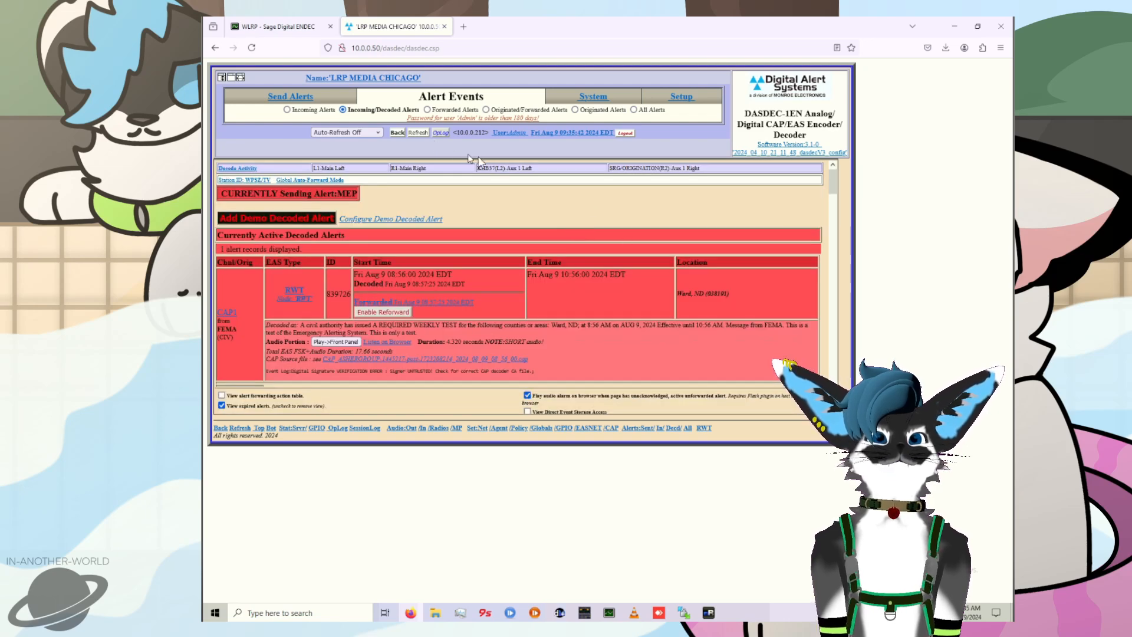
click(633, 110)
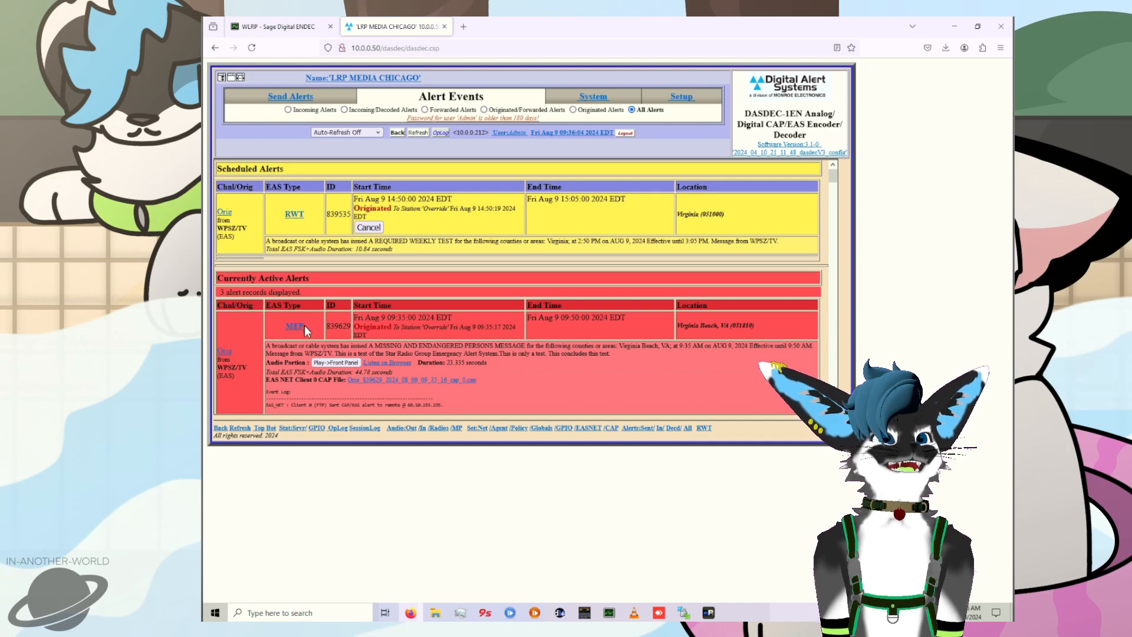
scroll(380, 327, down, 1)
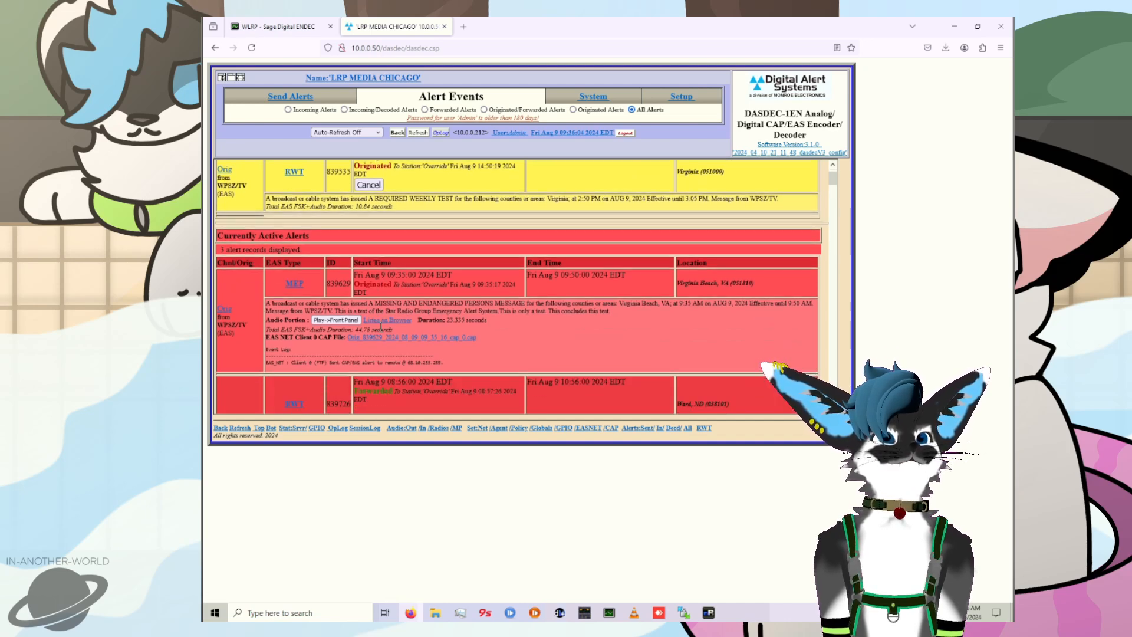
scroll(380, 327, up, 1)
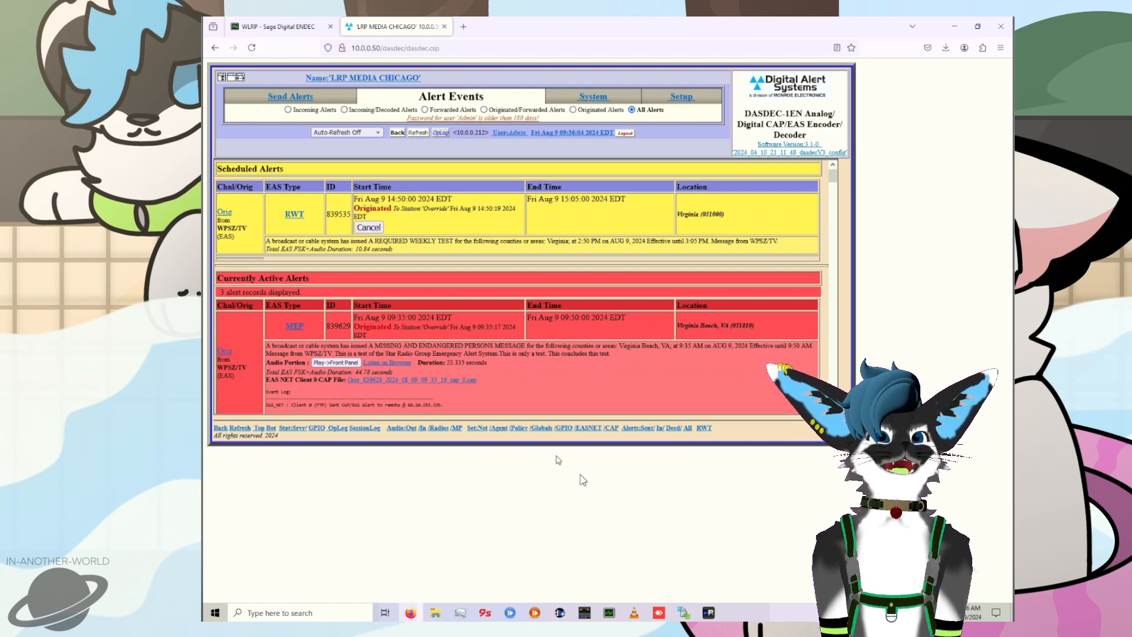